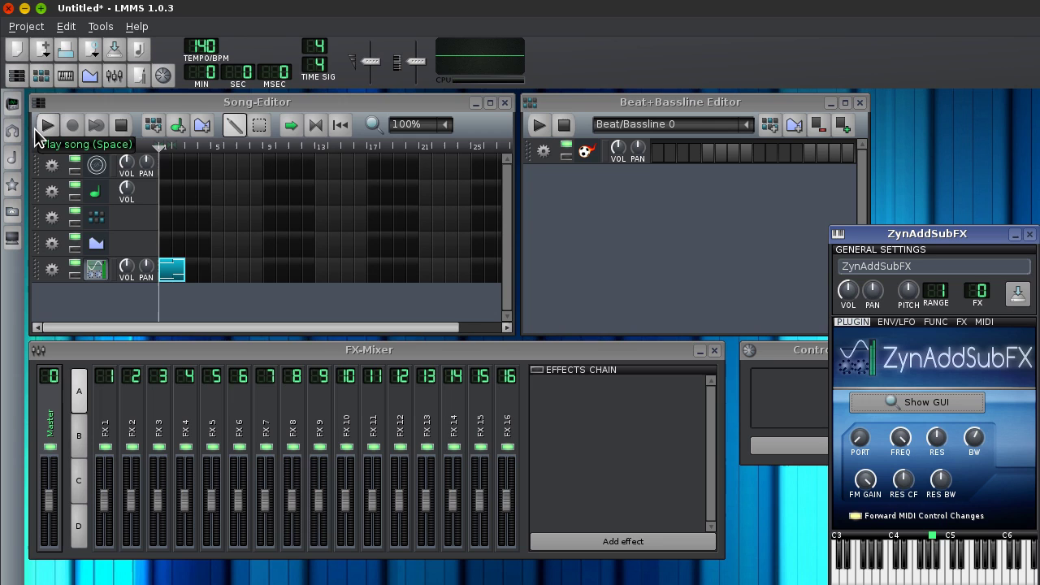
- Play the song briefly, then open the pattern's notes and preview a bar-1 note
{"action": "left_click", "coordinate": [35, 127]}
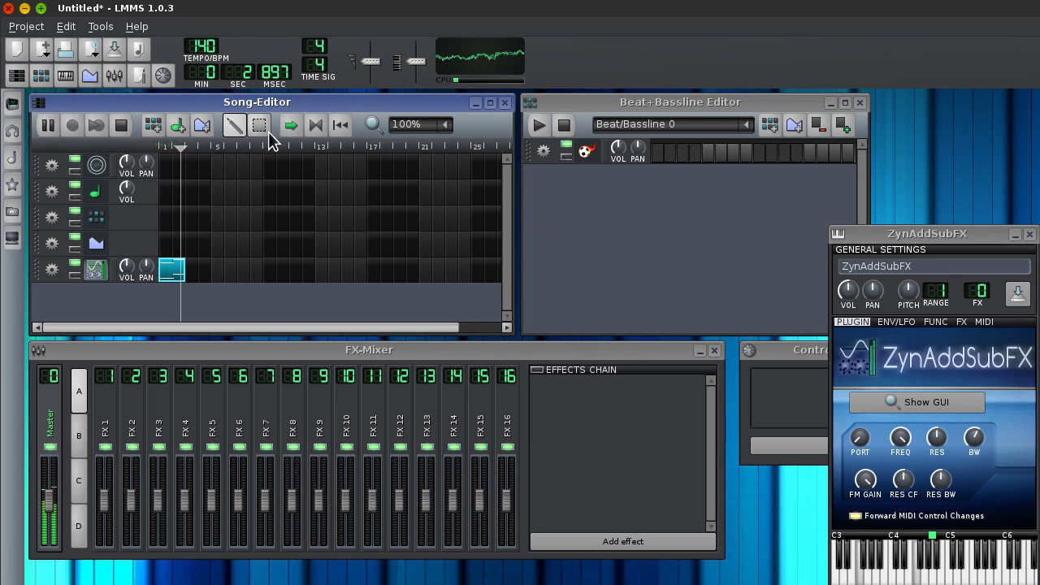
{"action": "left_click", "coordinate": [120, 124]}
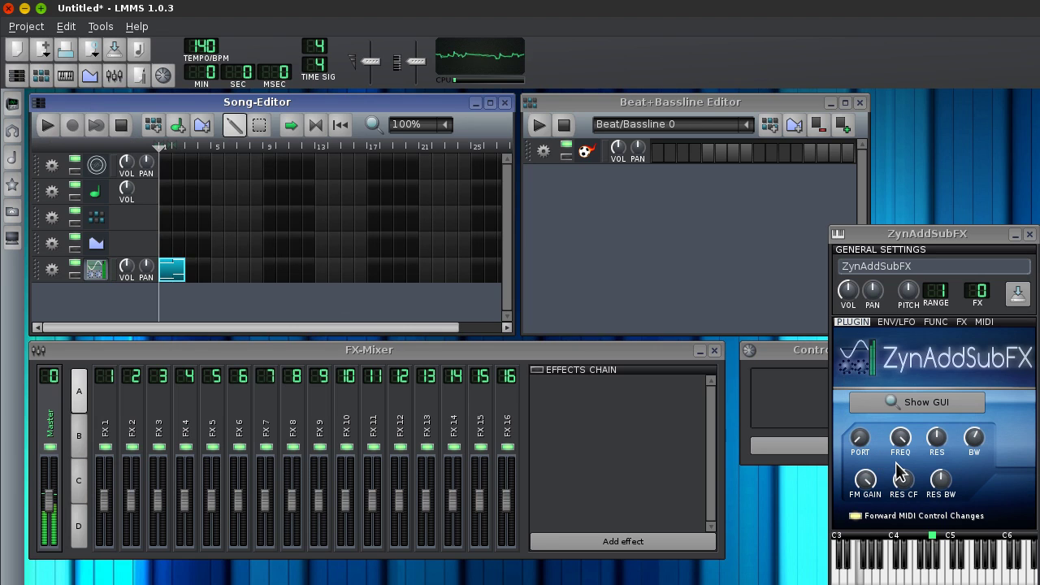
{"action": "right_click", "coordinate": [178, 271]}
{"action": "left_click", "coordinate": [199, 273]}
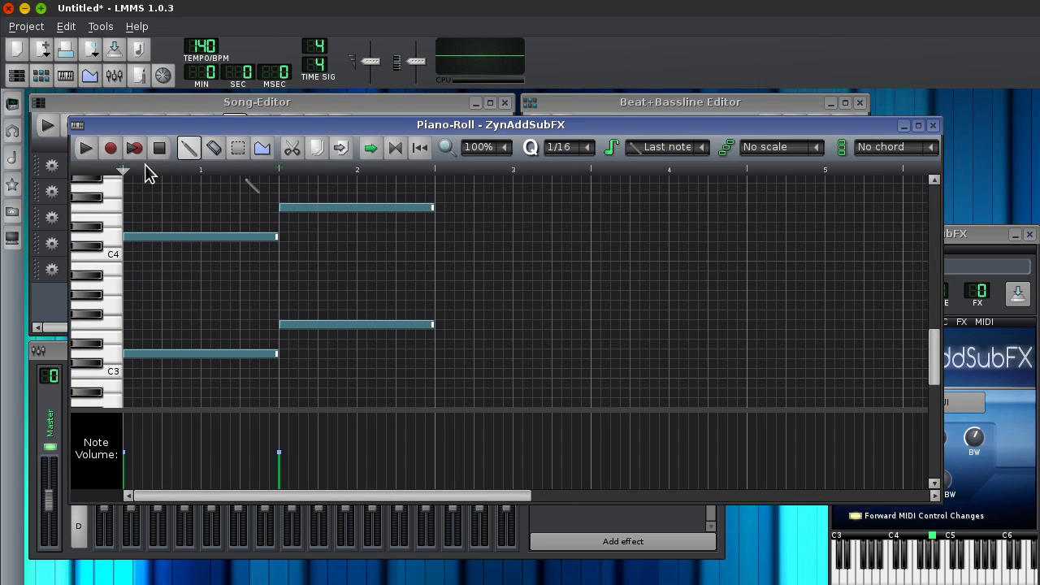
{"action": "mouse_move", "coordinate": [202, 237]}
{"action": "left_mouse_down"}
{"action": "mouse_move", "coordinate": [199, 286]}
{"action": "mouse_move", "coordinate": [209, 225]}
{"action": "mouse_move", "coordinate": [188, 237]}
{"action": "left_mouse_up"}
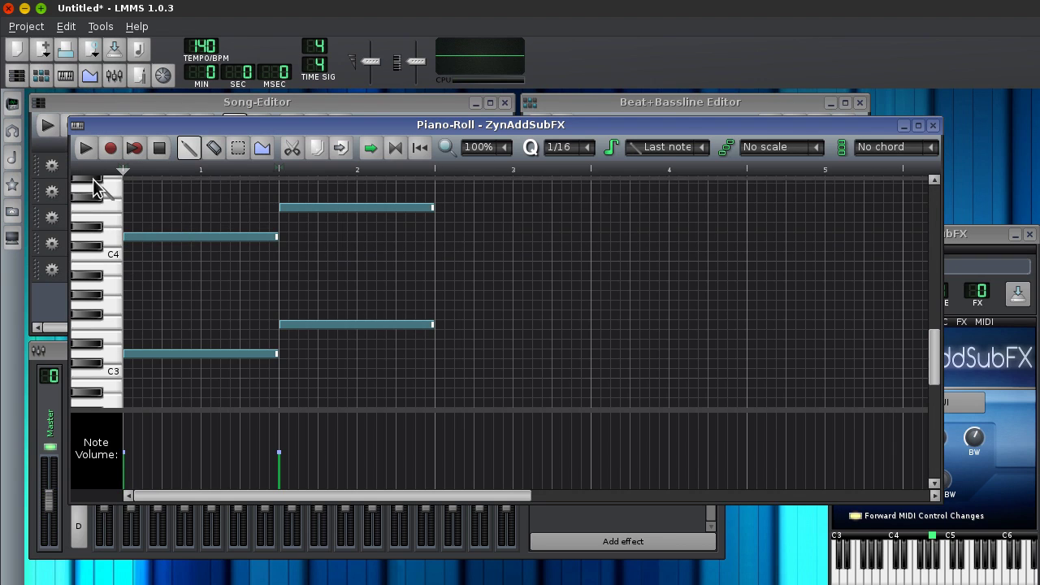
- Delete the upper notes, audition the lower ones, then re-add the upper notes in bars 1 and 2
{"action": "left_click", "coordinate": [208, 237]}
{"action": "key", "text": "Delete"}
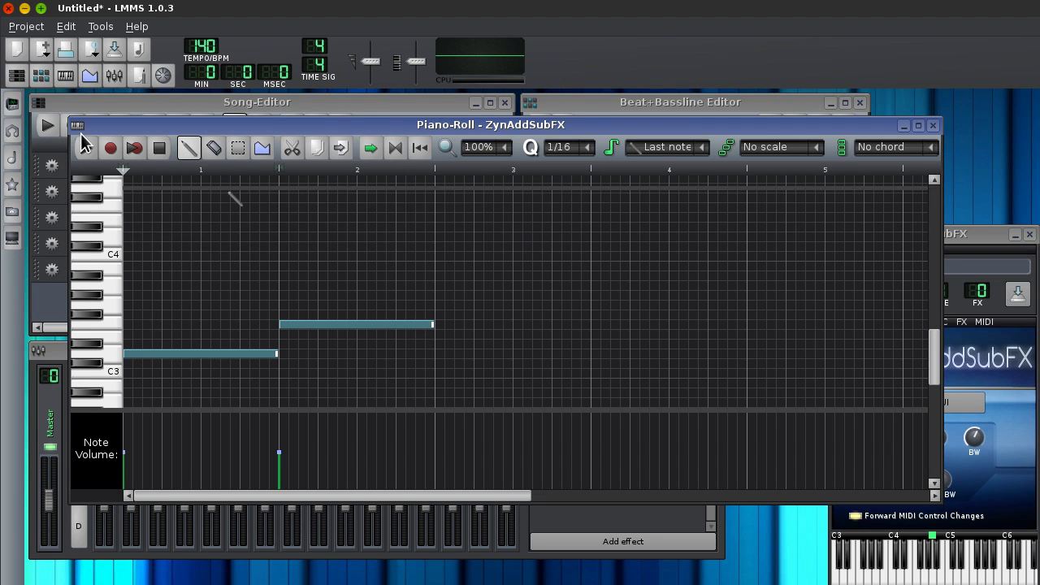
{"action": "left_click", "coordinate": [85, 147]}
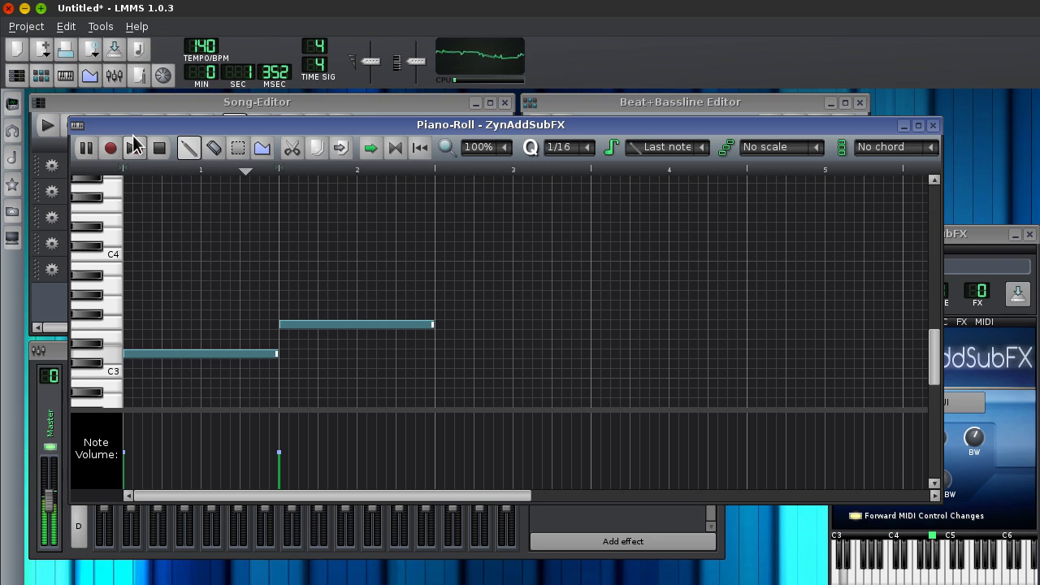
{"action": "left_click", "coordinate": [159, 147]}
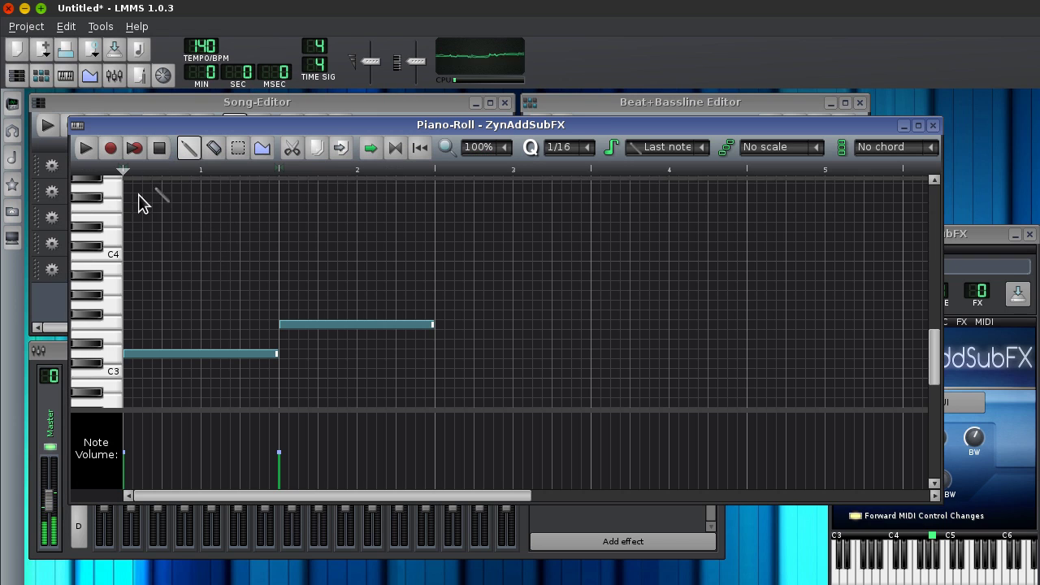
{"action": "left_click", "coordinate": [130, 236]}
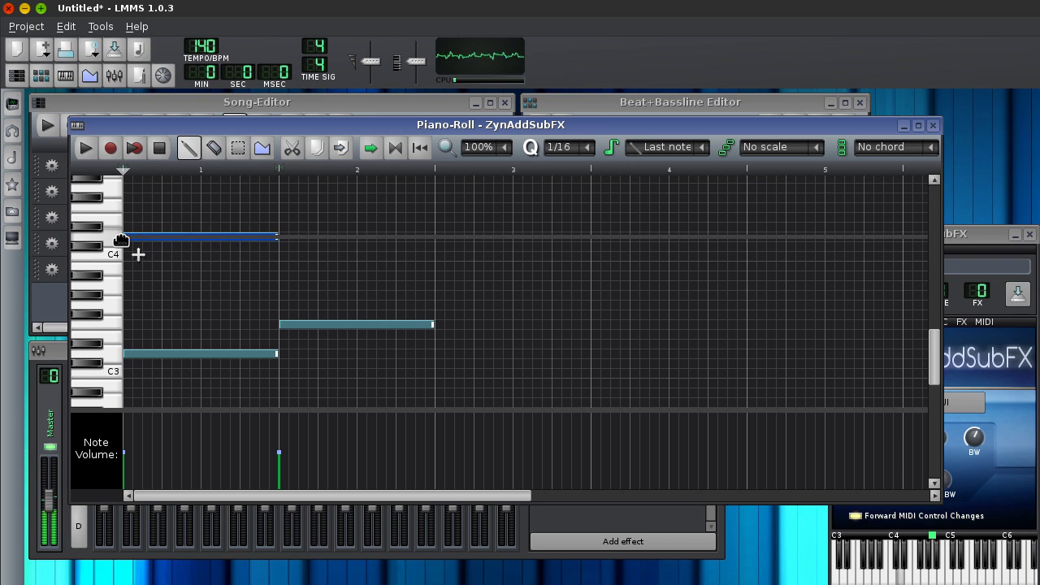
{"action": "left_click", "coordinate": [280, 206]}
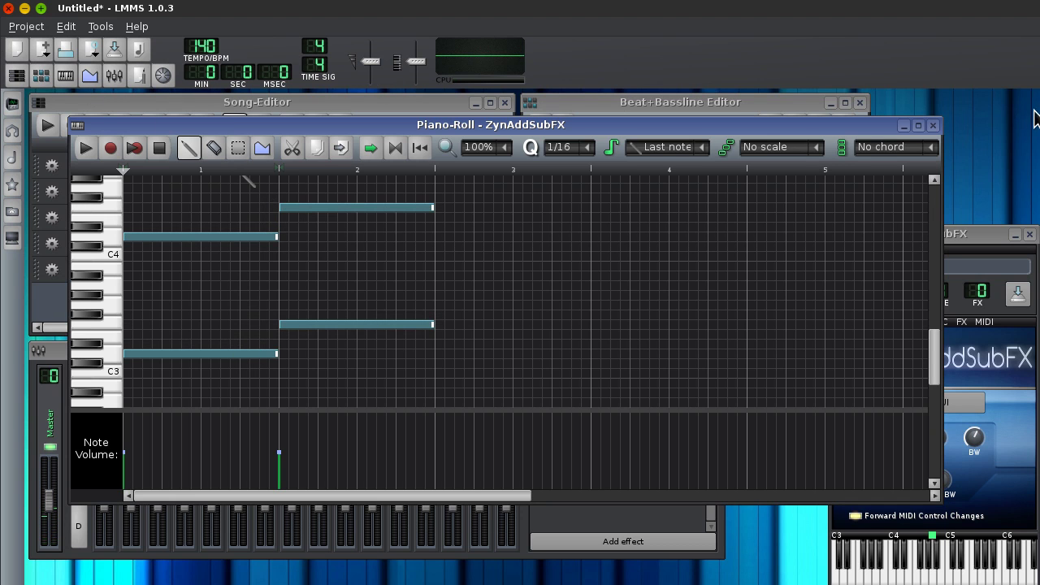
{"action": "left_click", "coordinate": [932, 126]}
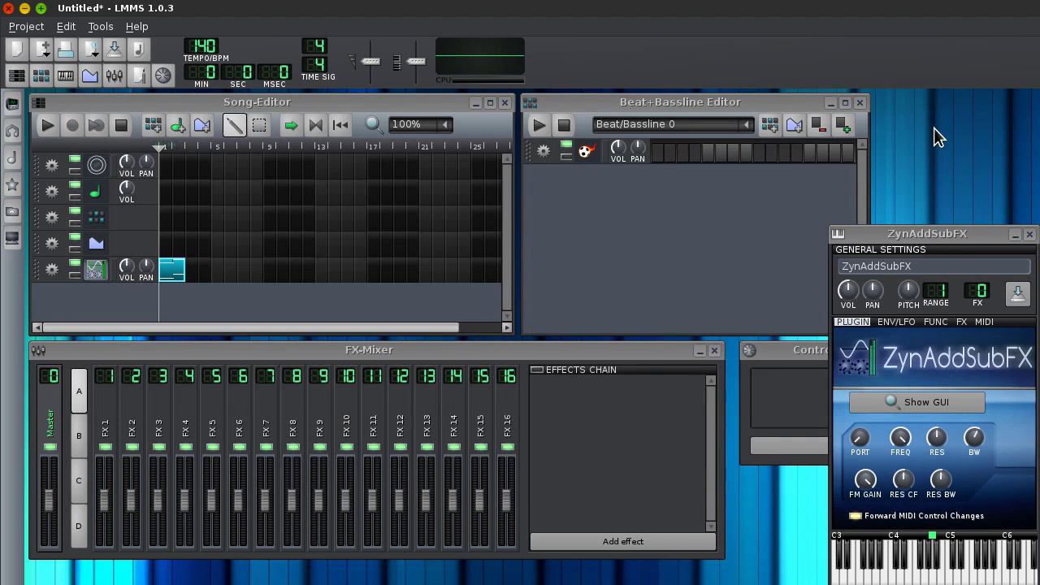
- Open ZynAddSubFX's editor through Edit instrument and ADsynth Edit to voice 1's Voice Parameters
{"action": "left_click", "coordinate": [980, 400]}
{"action": "left_click_drag", "start_coordinate": [406, 205], "coordinate": [394, 139]}
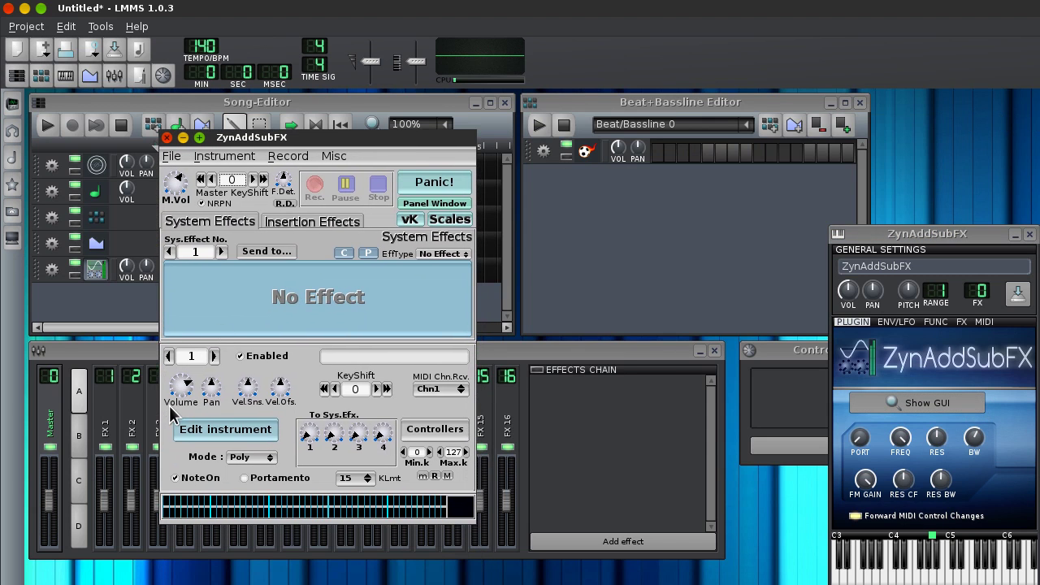
{"action": "left_click", "coordinate": [229, 433]}
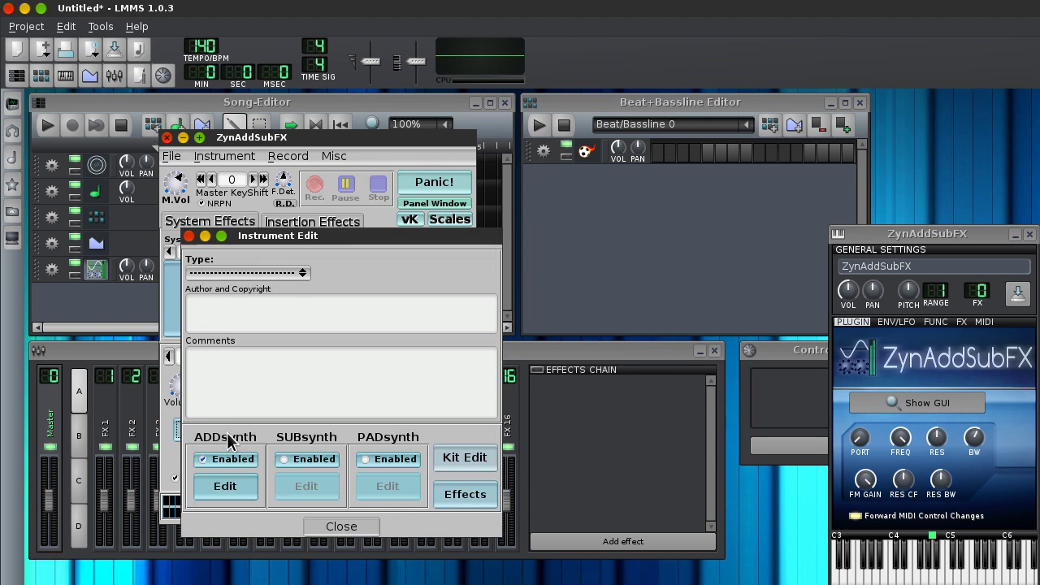
{"action": "left_click", "coordinate": [231, 483]}
{"action": "left_click_drag", "start_coordinate": [306, 273], "coordinate": [281, 137]}
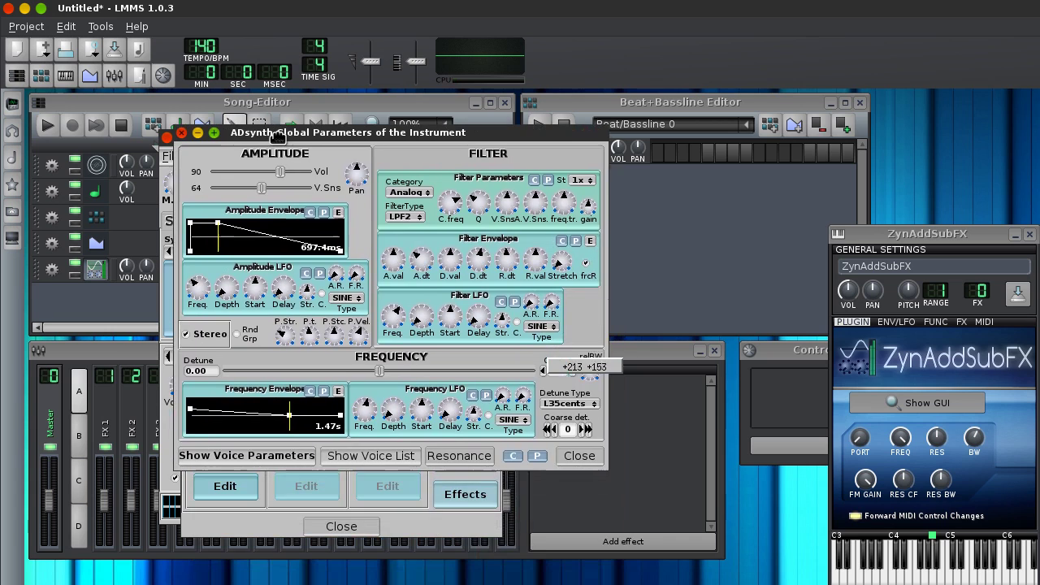
{"action": "left_click", "coordinate": [251, 455]}
{"action": "left_click_drag", "start_coordinate": [336, 199], "coordinate": [280, 75]}
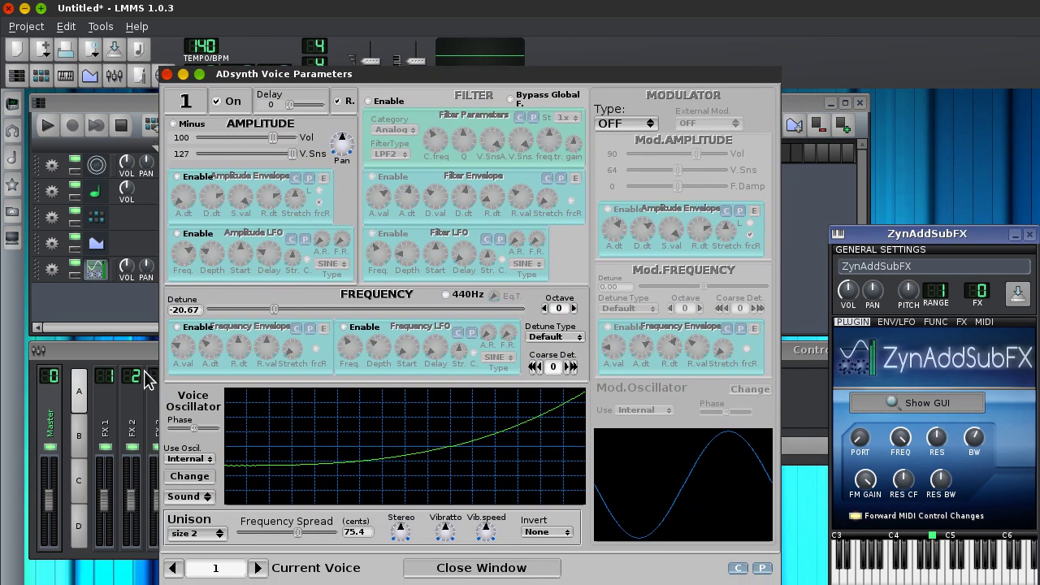
{"action": "left_click", "coordinate": [175, 476]}
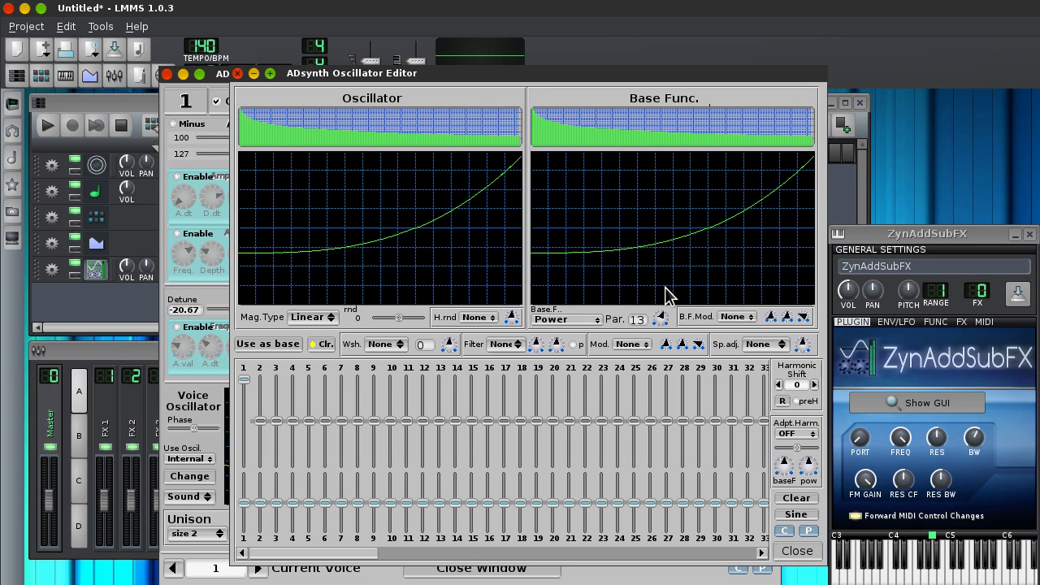
{"action": "left_click", "coordinate": [237, 73]}
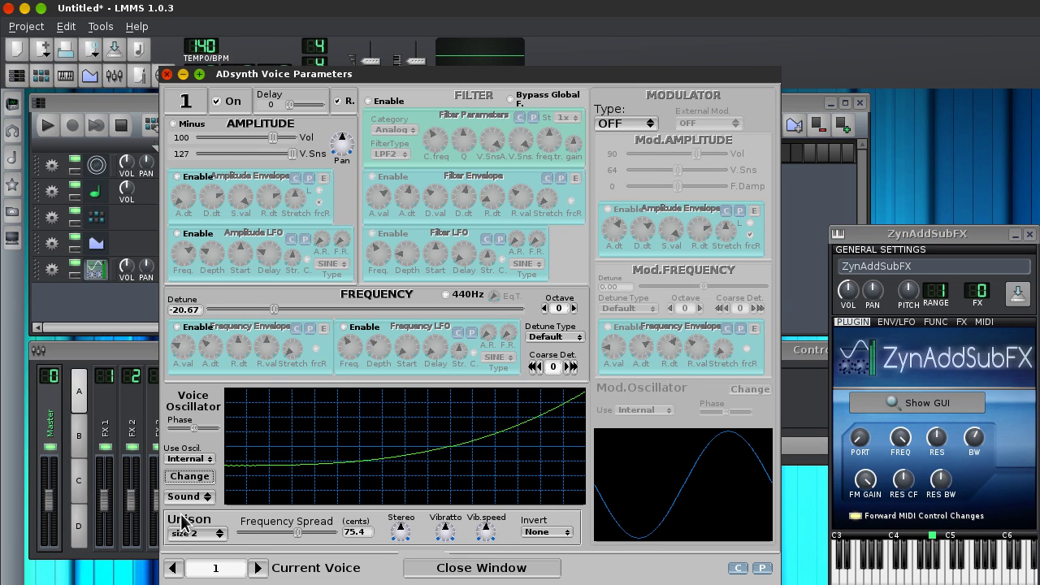
- Switch to voice 2, inspect its oscillator, try the first harmonic's magnitude, then close the oscillator editor
{"action": "left_click", "coordinate": [259, 567]}
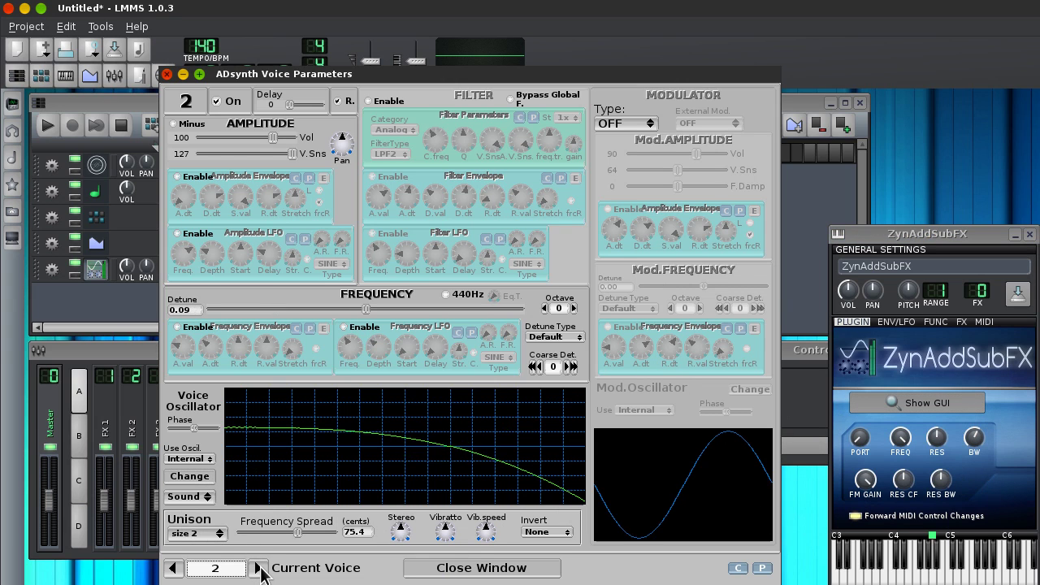
{"action": "left_click", "coordinate": [198, 476]}
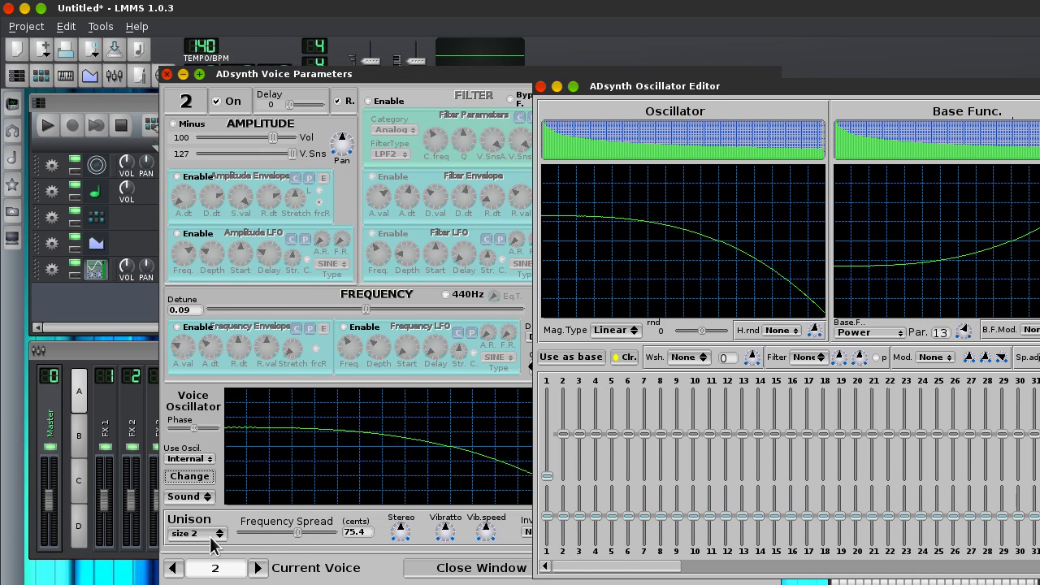
{"action": "left_click_drag", "start_coordinate": [710, 86], "coordinate": [364, 72]}
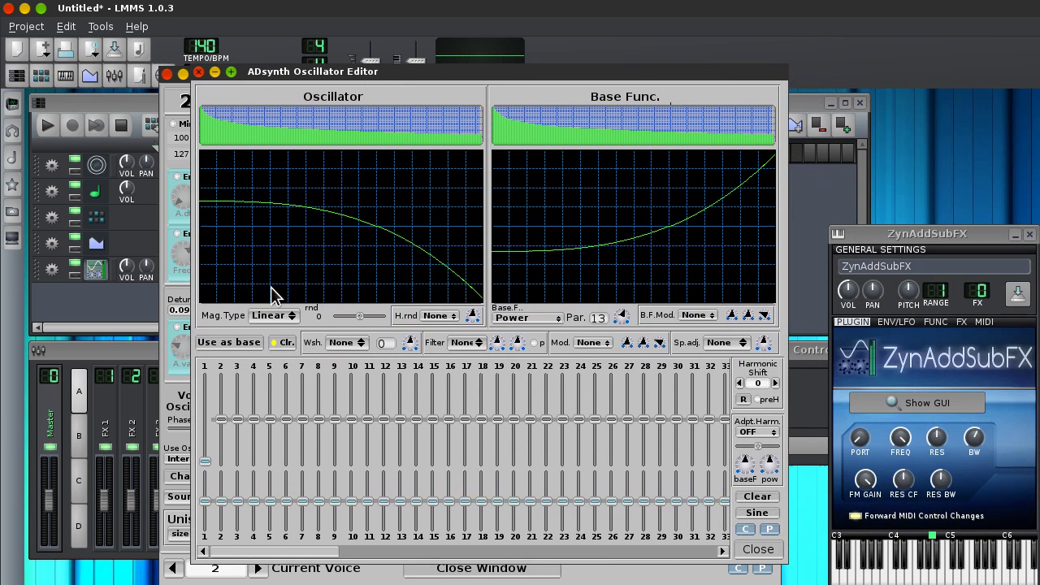
{"action": "left_click_drag", "start_coordinate": [201, 459], "coordinate": [220, 233]}
{"action": "left_click", "coordinate": [198, 71]}
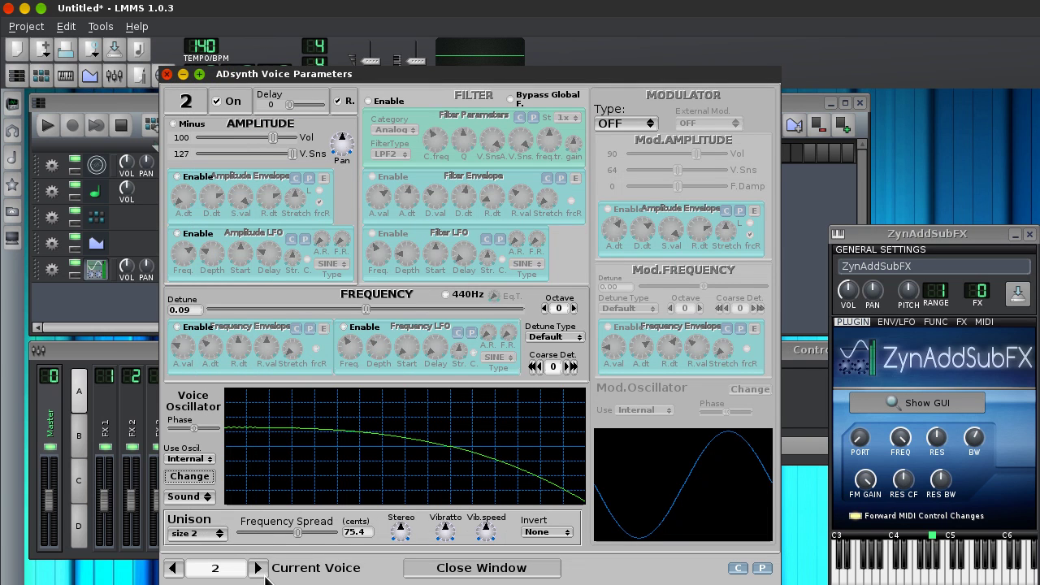
- Step forward and back through the ADsynth voices, comparing their detune and oscillator settings, ending on voice 1
{"action": "left_click", "coordinate": [258, 568]}
{"action": "left_click", "coordinate": [257, 568]}
{"action": "left_click", "coordinate": [258, 568]}
{"action": "left_click", "coordinate": [257, 567]}
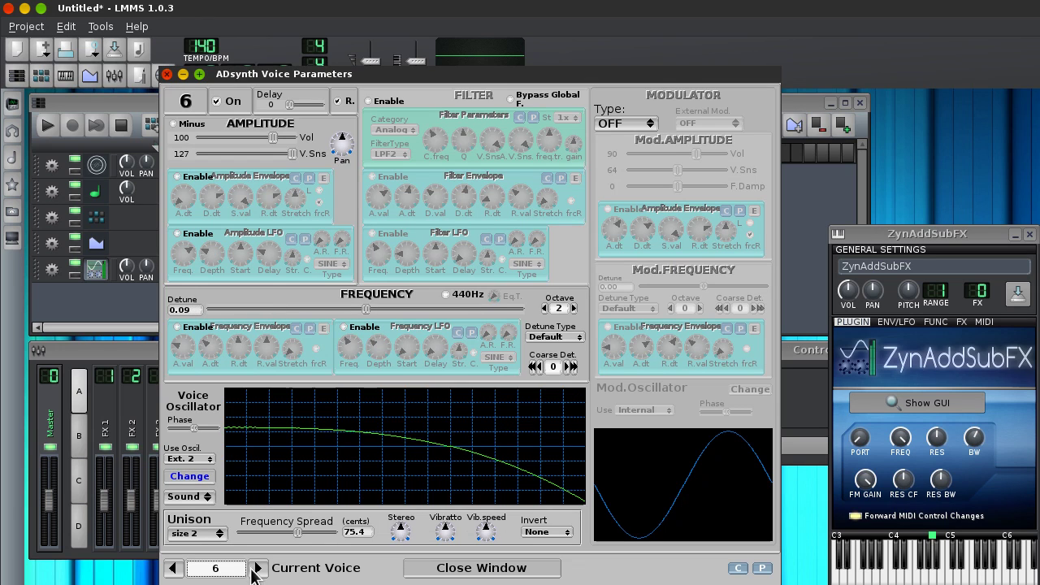
{"action": "left_click", "coordinate": [175, 568]}
{"action": "left_click", "coordinate": [174, 568]}
{"action": "left_click", "coordinate": [175, 568]}
{"action": "left_click", "coordinate": [175, 568]}
{"action": "left_click", "coordinate": [175, 568]}
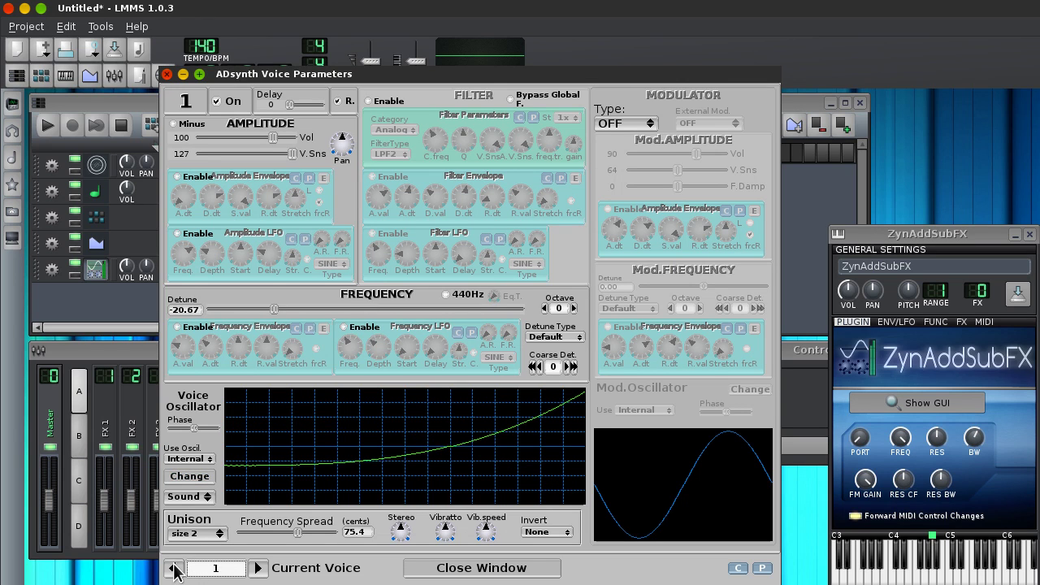
{"action": "left_click", "coordinate": [258, 568]}
{"action": "left_click", "coordinate": [259, 567]}
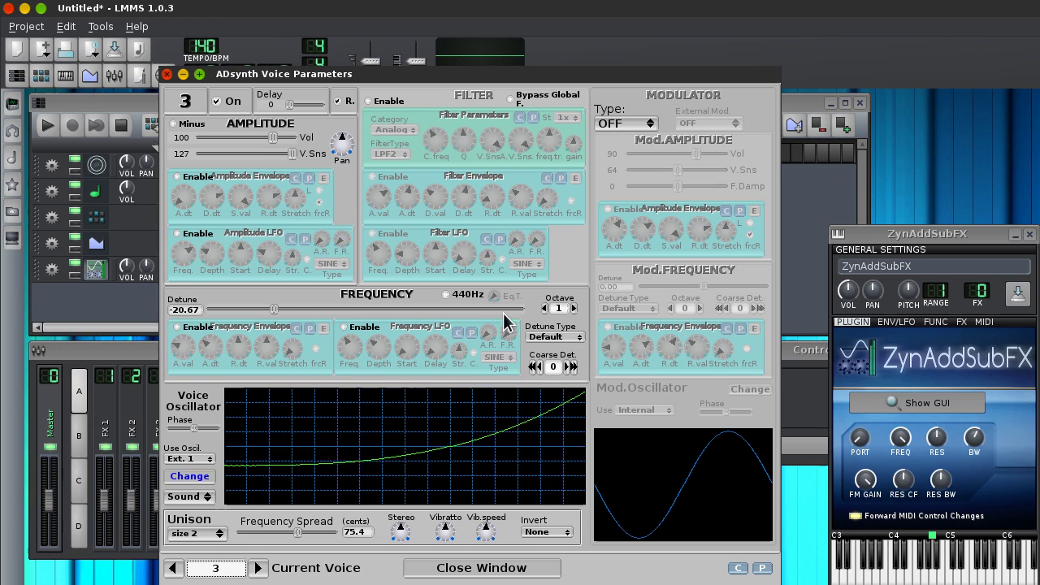
{"action": "left_click", "coordinate": [173, 568]}
{"action": "left_click", "coordinate": [173, 568]}
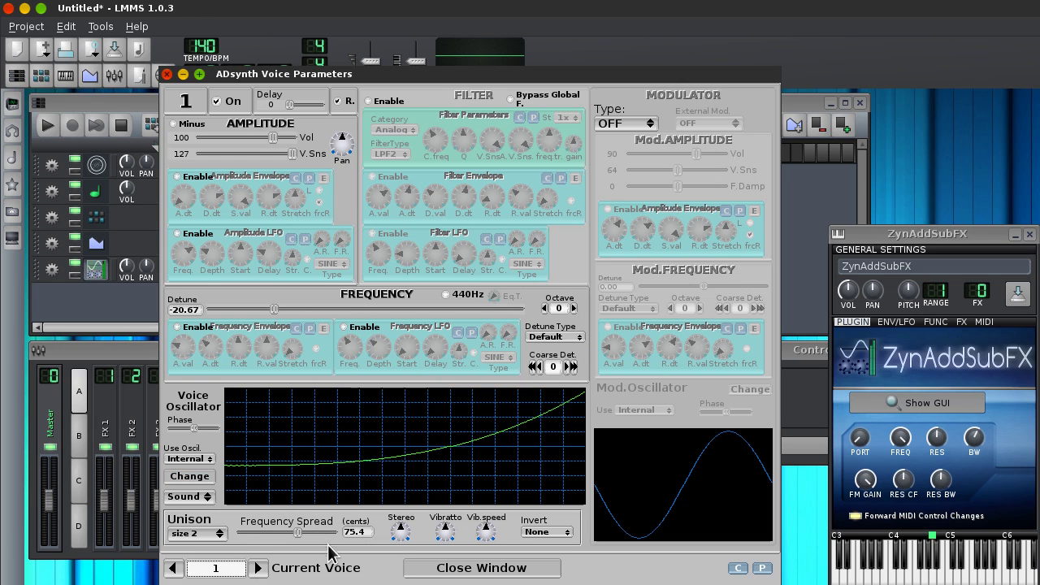
{"action": "left_click", "coordinate": [259, 568]}
{"action": "left_click", "coordinate": [258, 568]}
{"action": "left_click", "coordinate": [258, 567]}
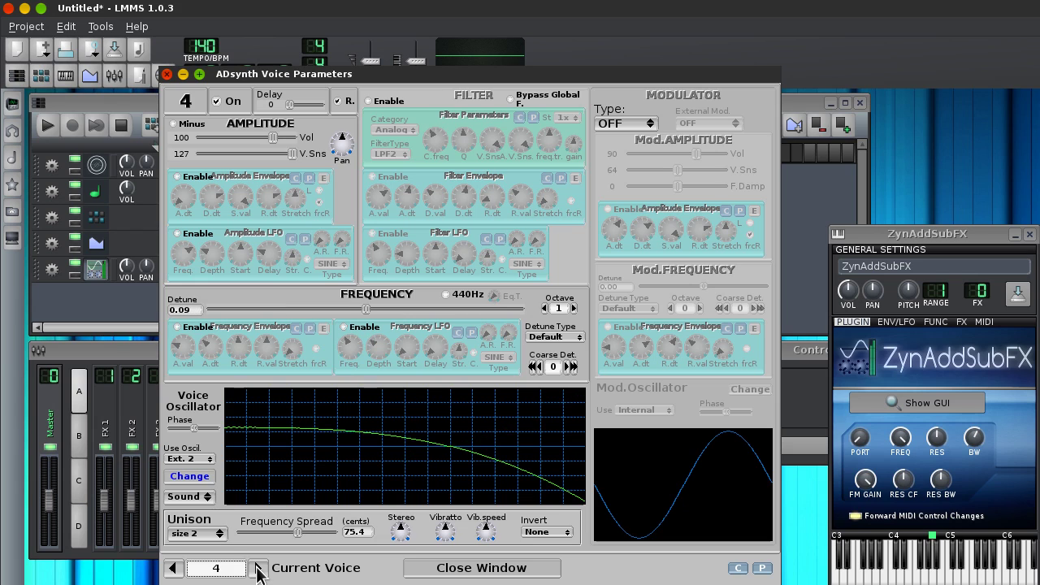
{"action": "left_click", "coordinate": [259, 568]}
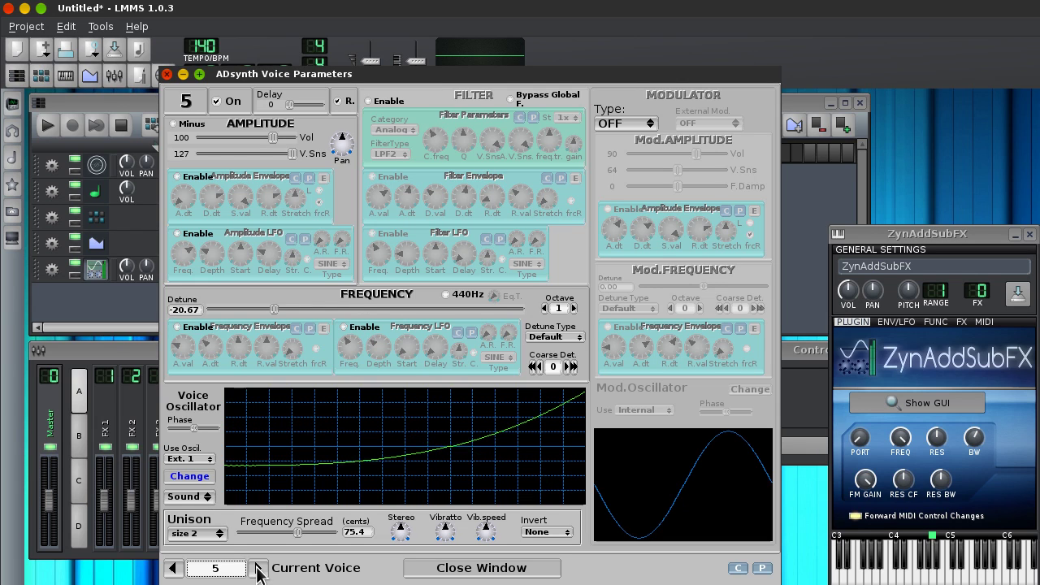
{"action": "left_click", "coordinate": [258, 568]}
{"action": "left_click", "coordinate": [173, 568]}
{"action": "left_click", "coordinate": [173, 568]}
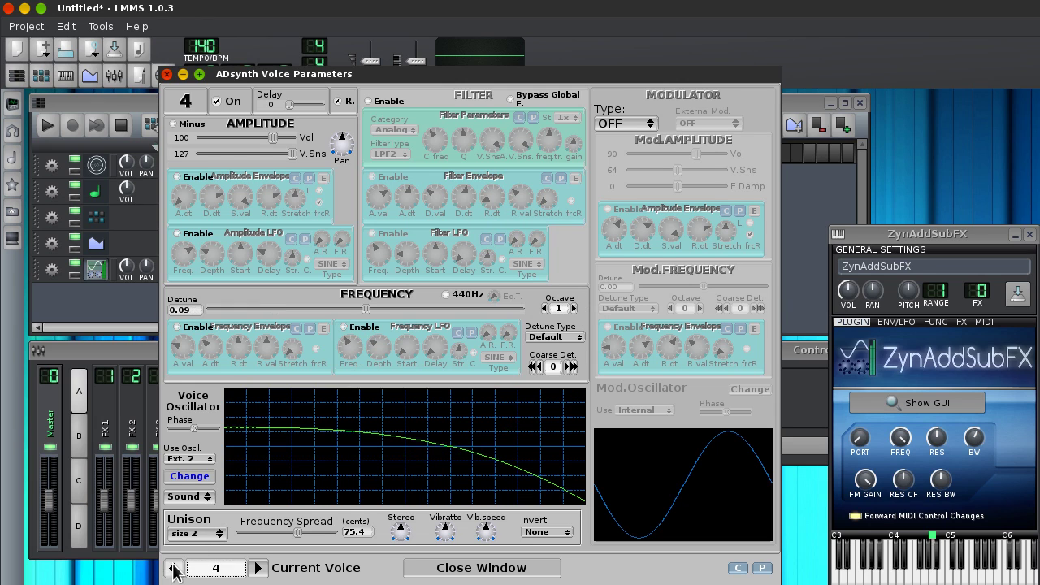
{"action": "left_click", "coordinate": [173, 568]}
{"action": "left_click", "coordinate": [173, 568]}
{"action": "left_click", "coordinate": [173, 568]}
- Play two piano notes to hear the patch, then close the Voice Parameters window
{"action": "left_click", "coordinate": [870, 568]}
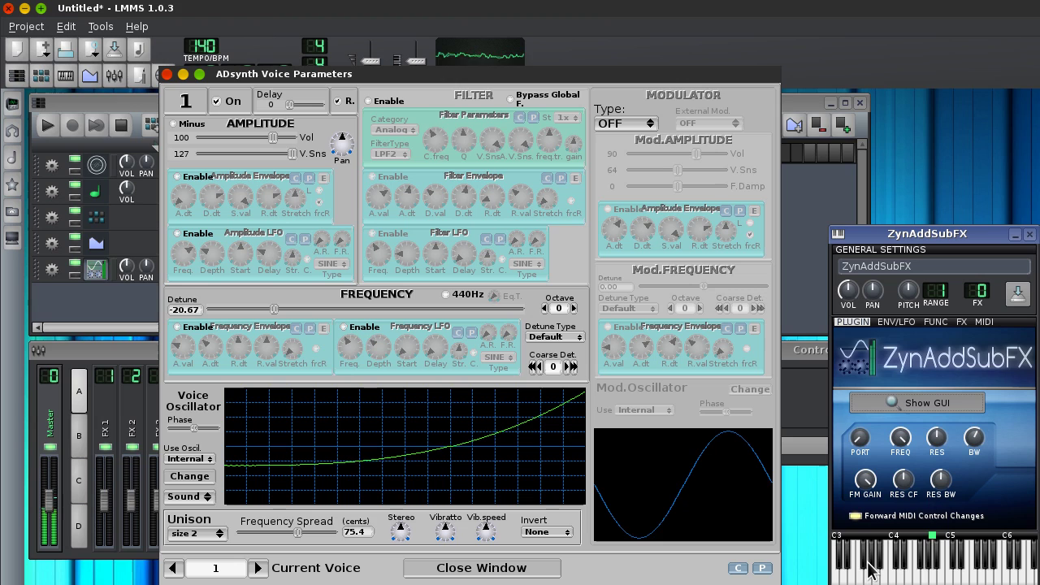
{"action": "left_click", "coordinate": [859, 554]}
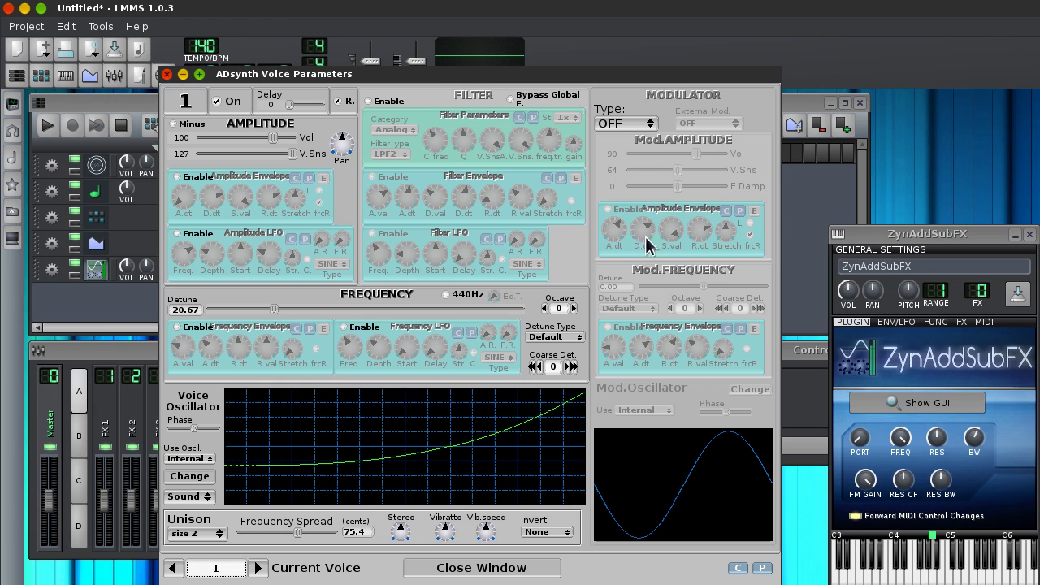
{"action": "left_click", "coordinate": [167, 75]}
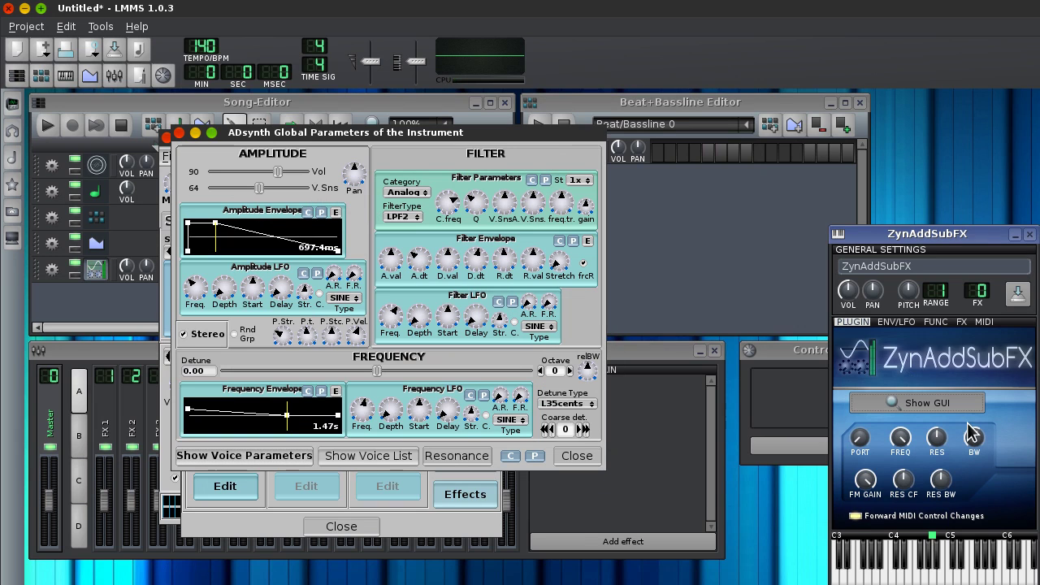
- Audition a note, open the global Frequency Envelope editor (1.47 s, sustain point 1), and play again
{"action": "left_click", "coordinate": [926, 561]}
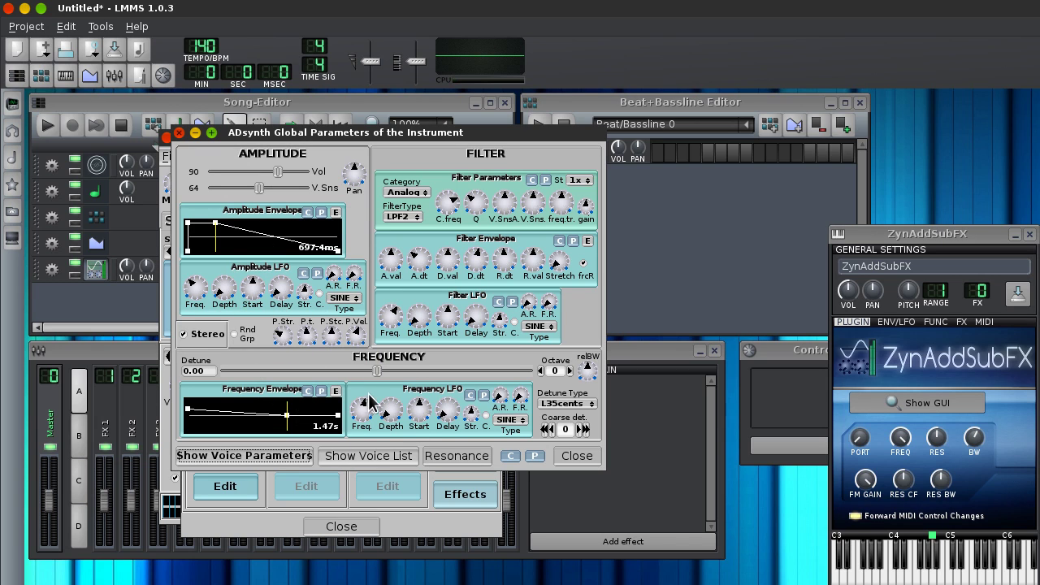
{"action": "left_click", "coordinate": [335, 392]}
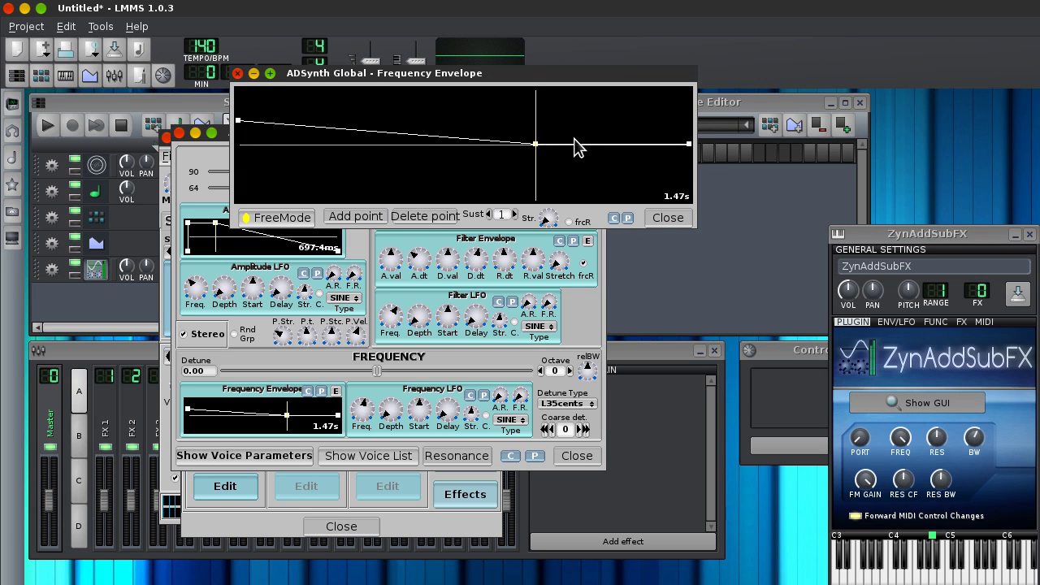
{"action": "left_click", "coordinate": [938, 565]}
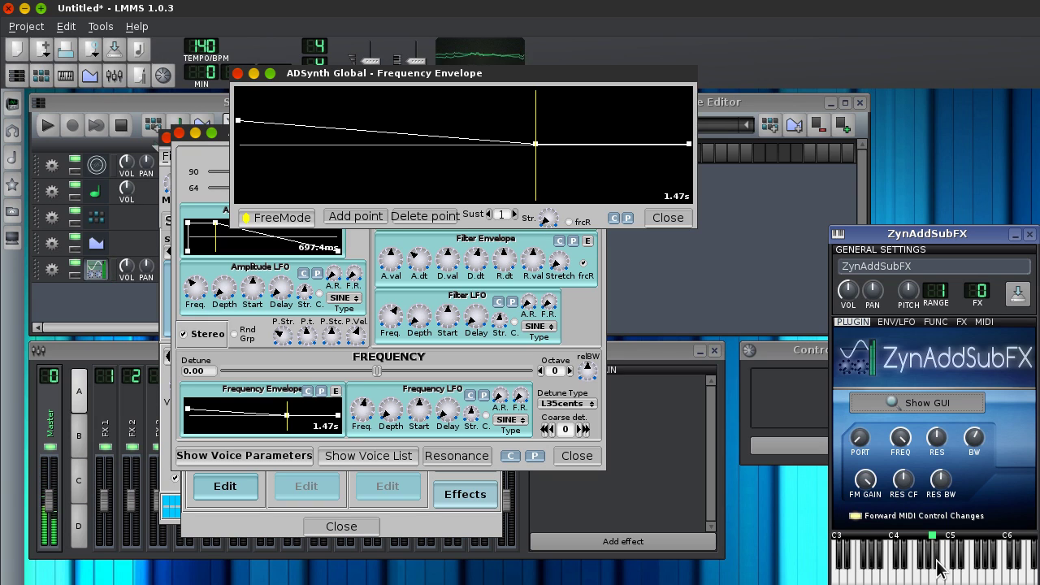
- Close the envelope editor, set amplitude punch strength to 25.40, and open the part's insert effects
{"action": "left_click", "coordinate": [237, 73]}
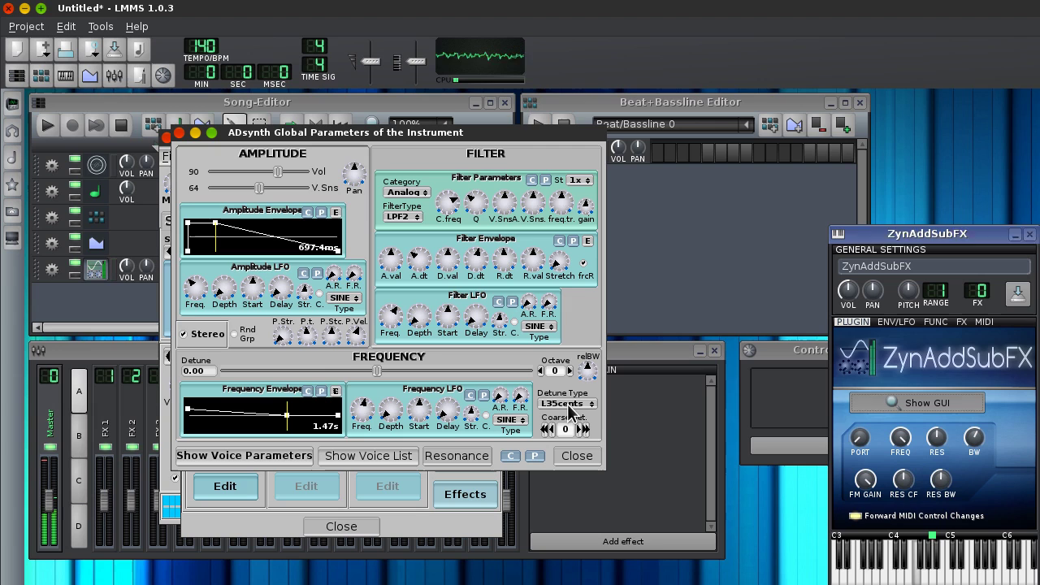
{"action": "left_click_drag", "start_coordinate": [282, 334], "coordinate": [276, 308]}
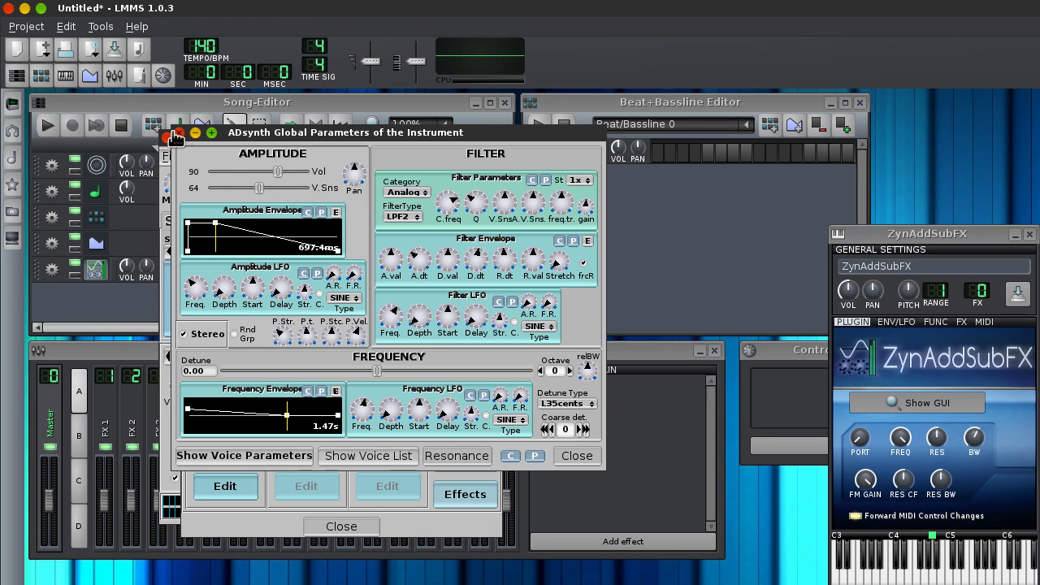
{"action": "left_click", "coordinate": [169, 133]}
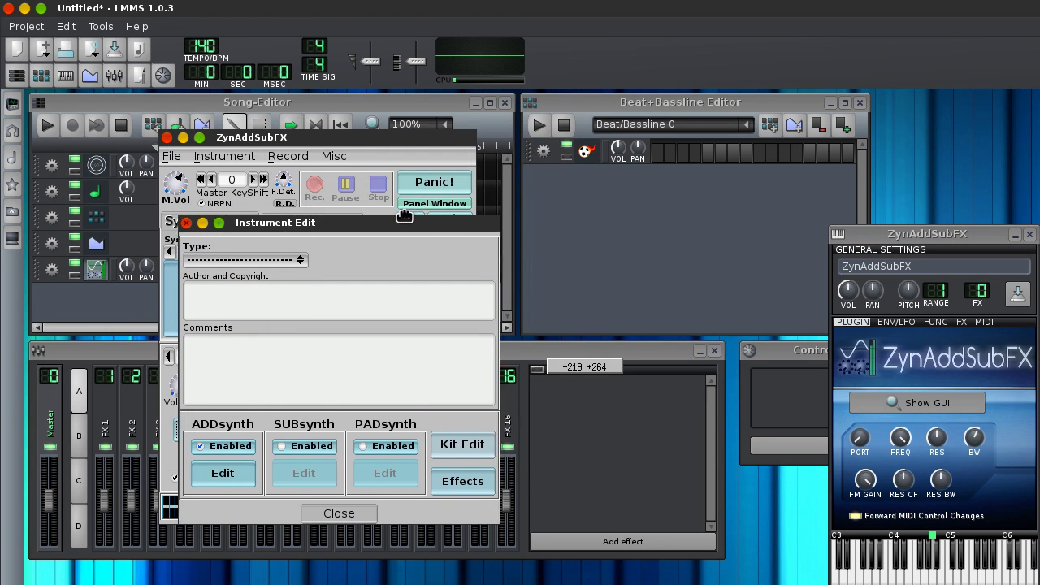
{"action": "left_click_drag", "start_coordinate": [409, 241], "coordinate": [367, 128]}
{"action": "left_click", "coordinate": [423, 381]}
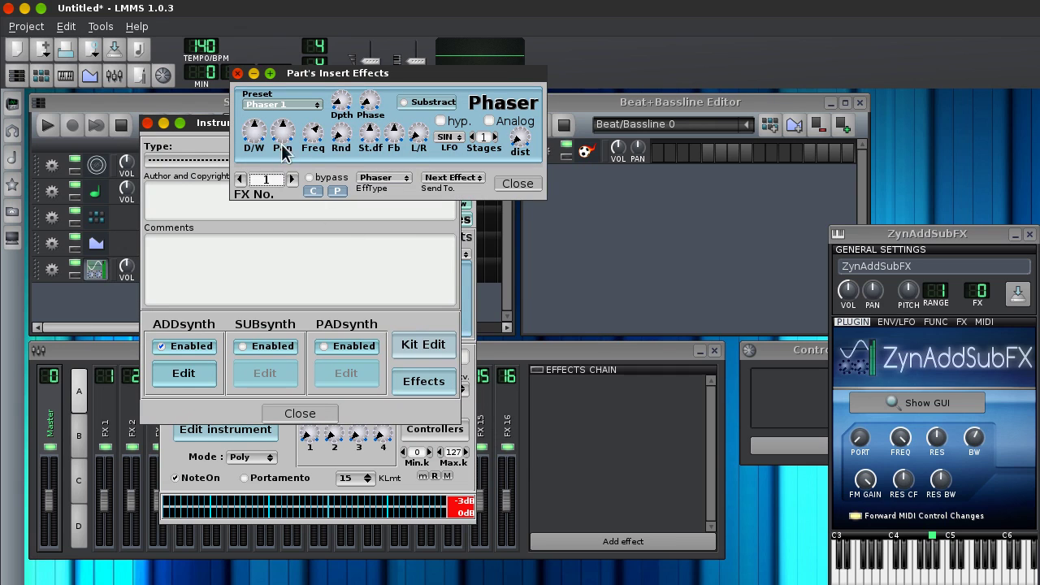
- Compare the Overdrive 1 Distortion bypassed and active while playing, leave it active, then check the Room 1 Reverb
{"action": "left_click", "coordinate": [292, 179]}
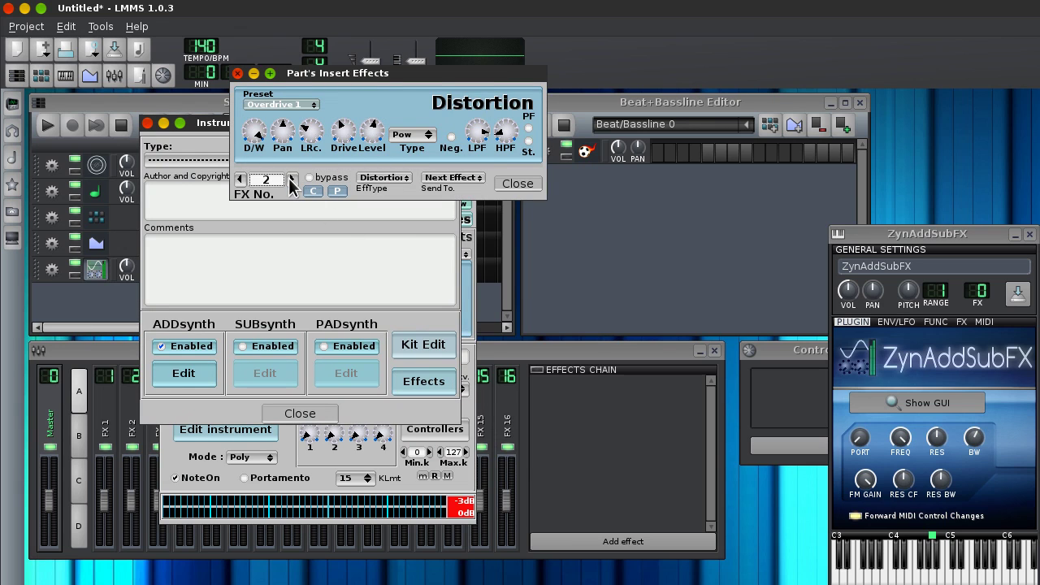
{"action": "left_click", "coordinate": [292, 179]}
{"action": "left_click", "coordinate": [242, 180]}
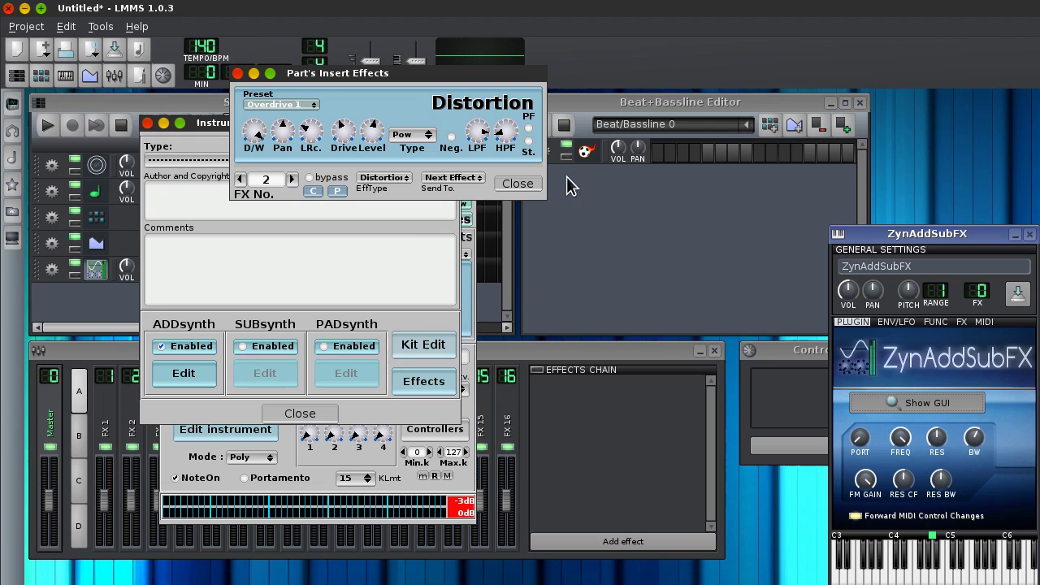
{"action": "left_click", "coordinate": [957, 553]}
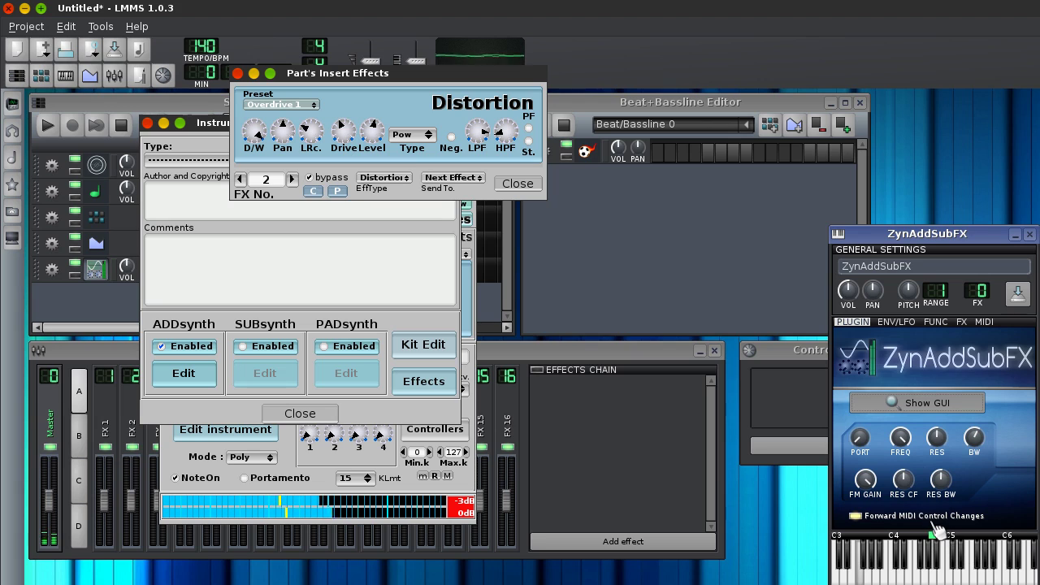
{"action": "left_click", "coordinate": [309, 177]}
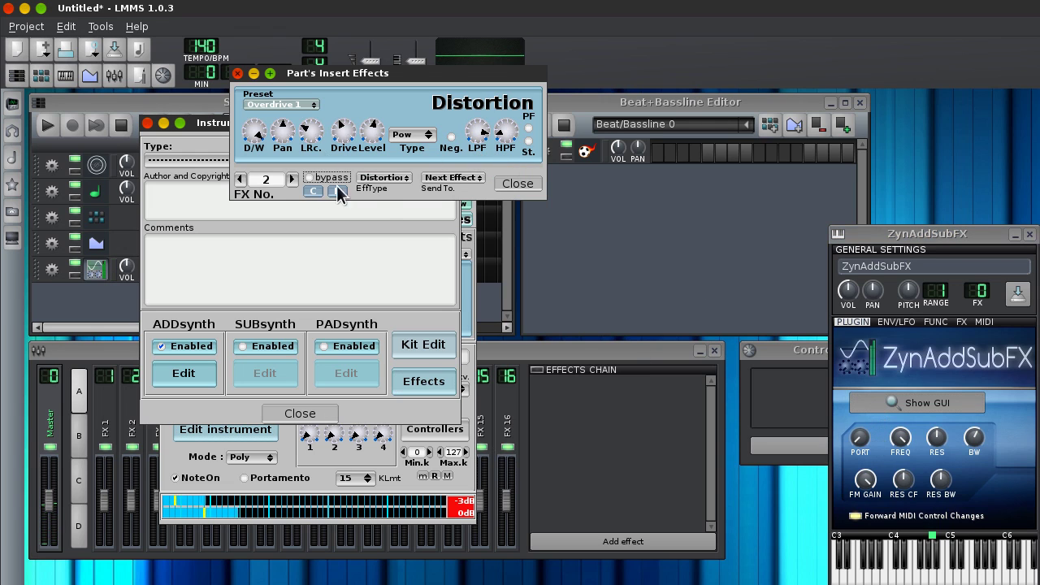
{"action": "left_click", "coordinate": [293, 178]}
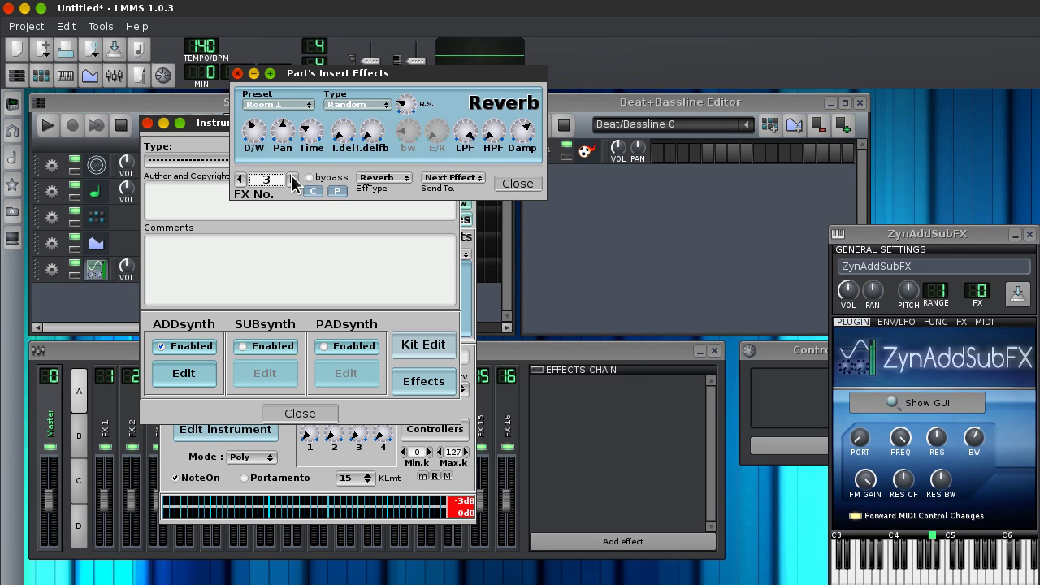
{"action": "left_click", "coordinate": [310, 177]}
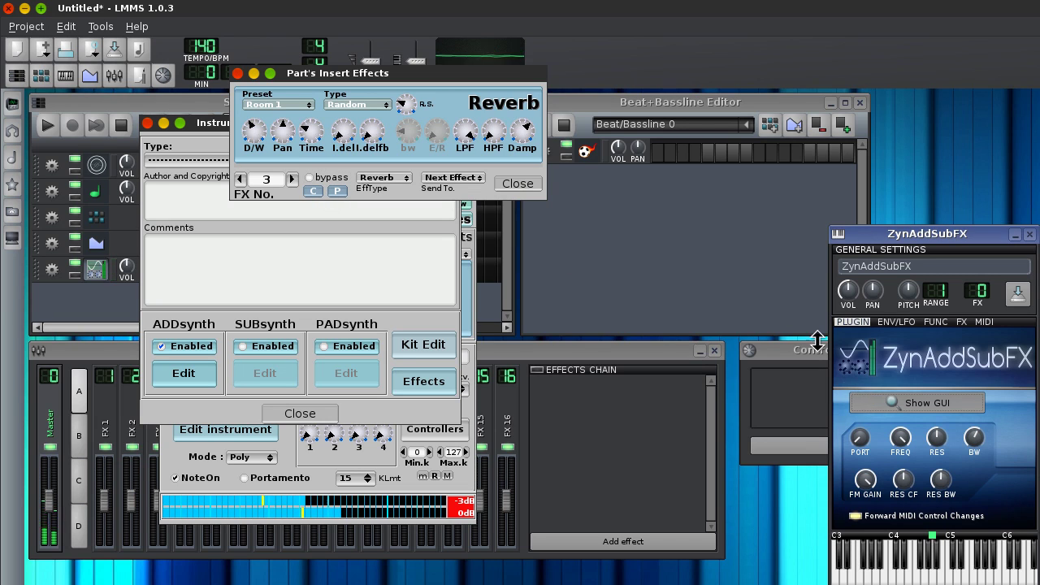
- Return to the Phaser 1 effect in slot 1, move its phase to about 27 then around 58, and play a note
{"action": "left_click", "coordinate": [241, 179]}
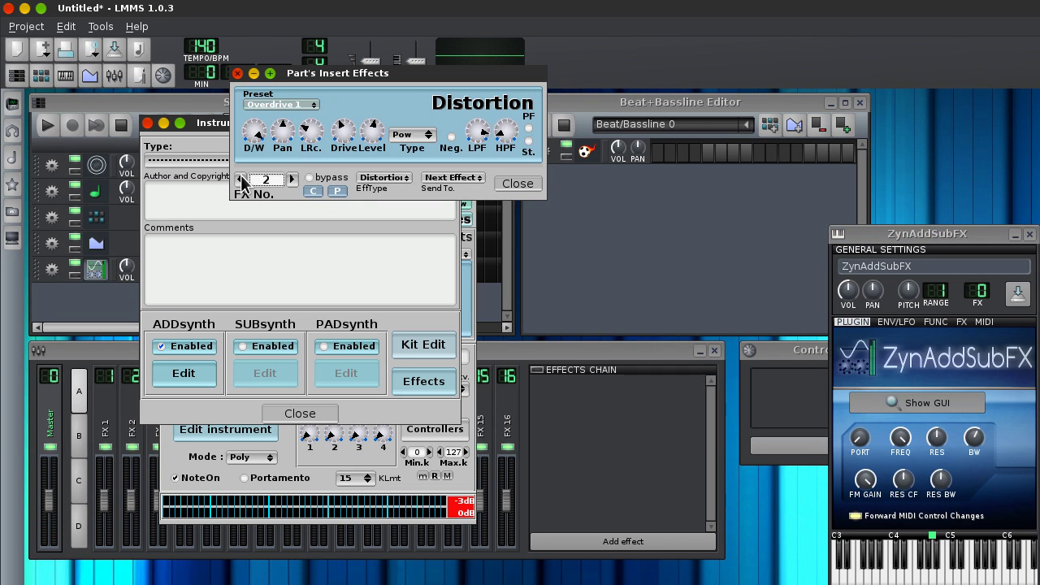
{"action": "left_click", "coordinate": [242, 180]}
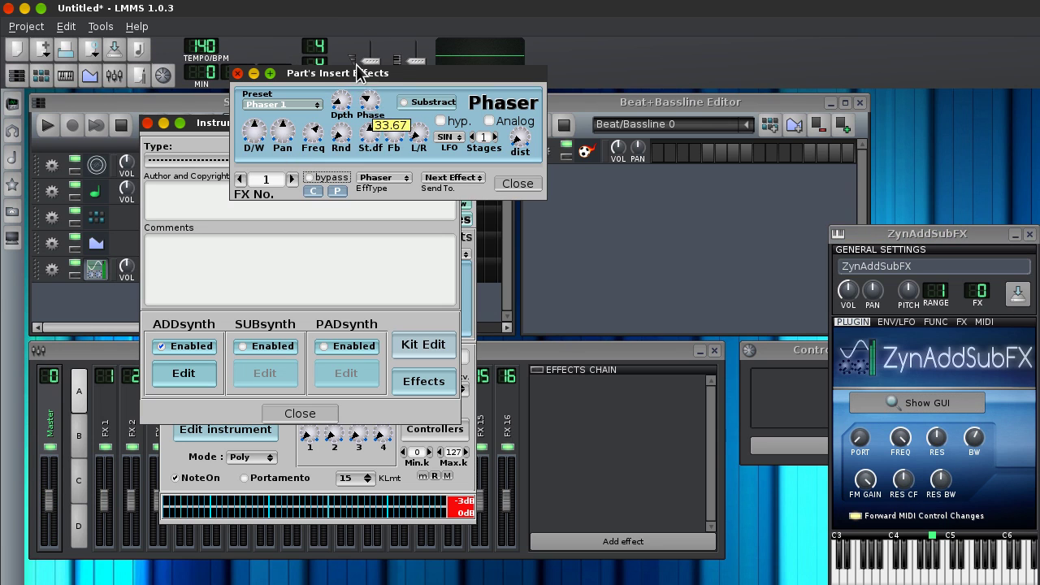
{"action": "mouse_move", "coordinate": [376, 120]}
{"action": "left_click_drag", "start_coordinate": [376, 120], "coordinate": [331, 71]}
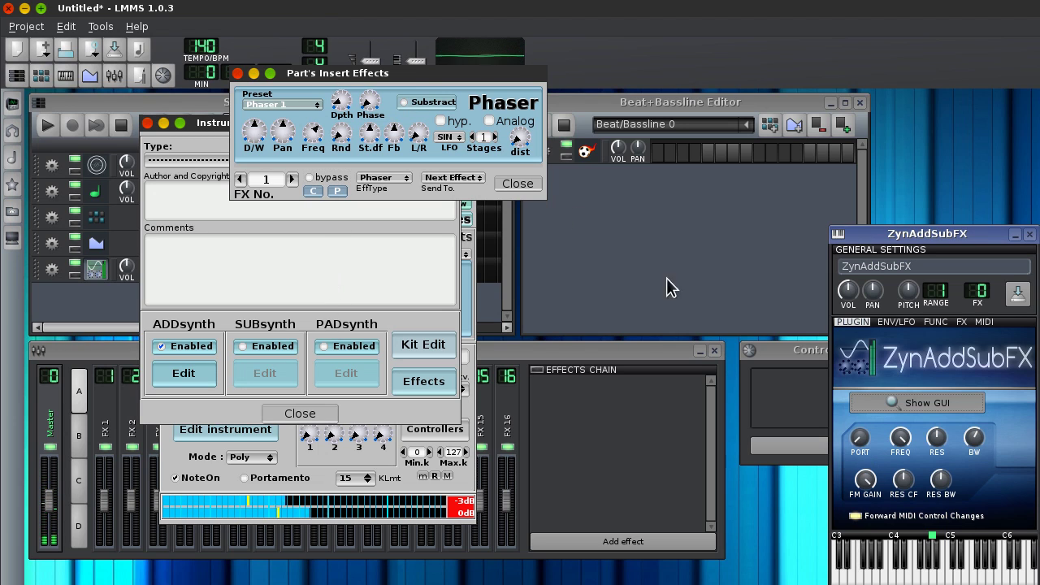
{"action": "left_click_drag", "start_coordinate": [374, 114], "coordinate": [358, 67]}
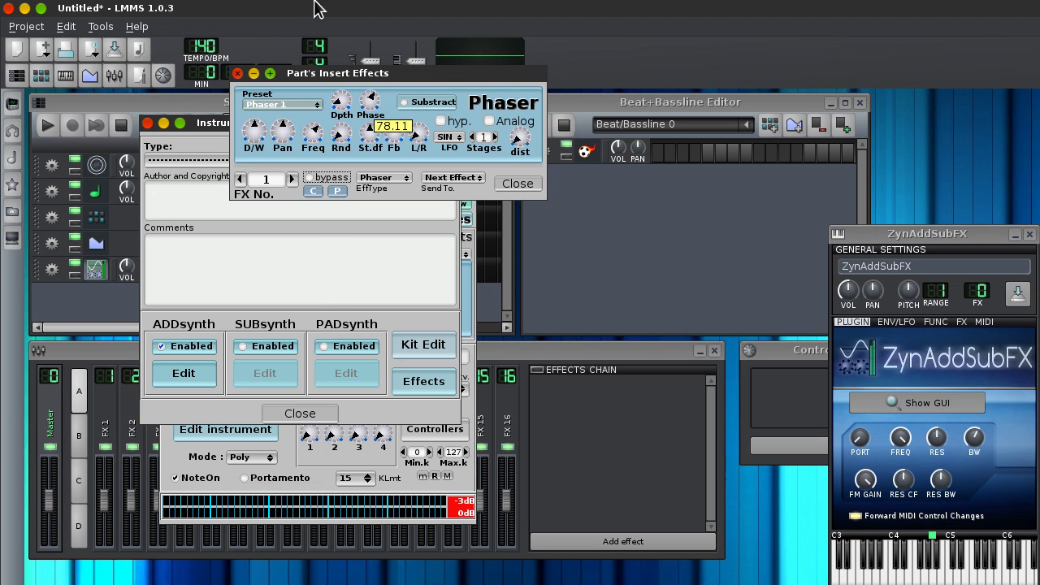
{"action": "left_click_drag", "start_coordinate": [408, 8], "coordinate": [384, 134]}
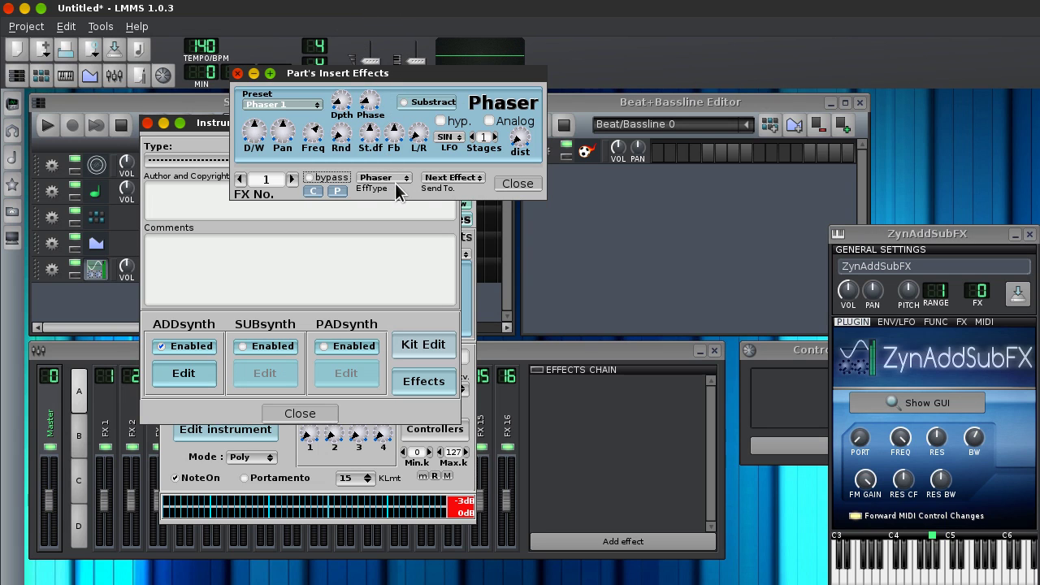
{"action": "left_click", "coordinate": [918, 560]}
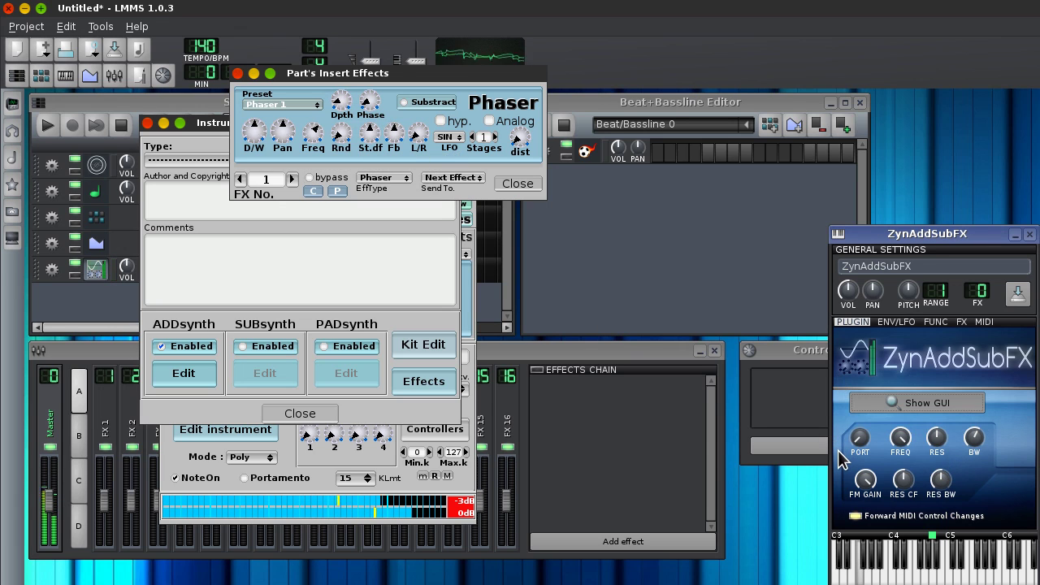
- Close the insert effects and open the ADsynth global parameters, then the per-voice parameters
{"action": "left_click", "coordinate": [237, 73]}
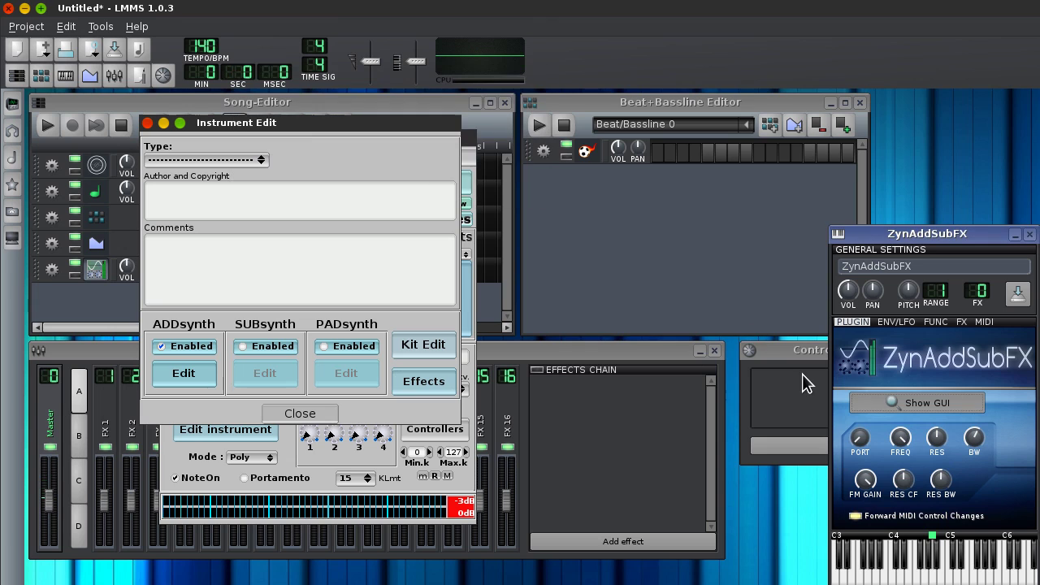
{"action": "left_click", "coordinate": [894, 405]}
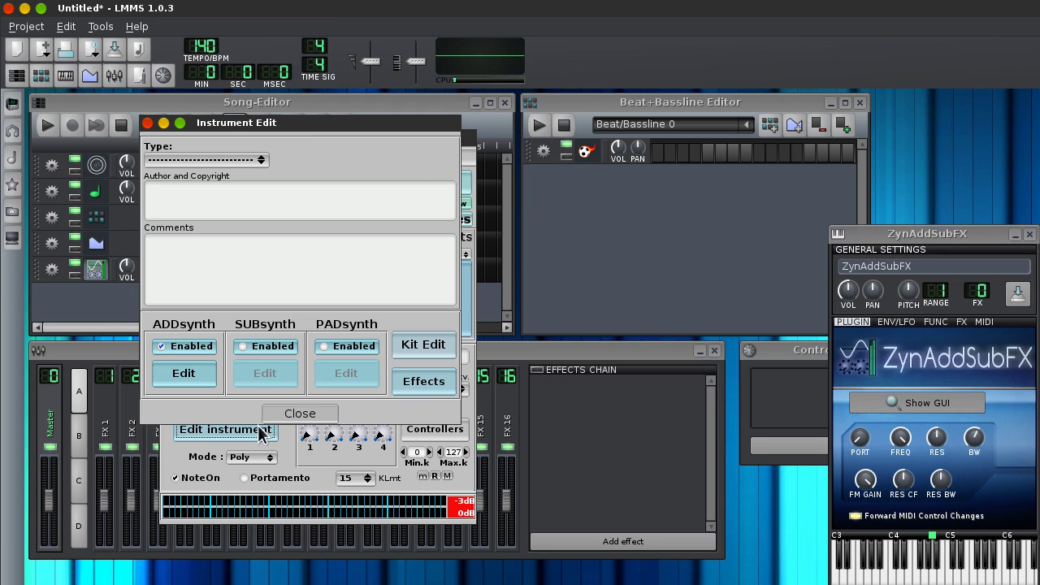
{"action": "left_click", "coordinate": [209, 381]}
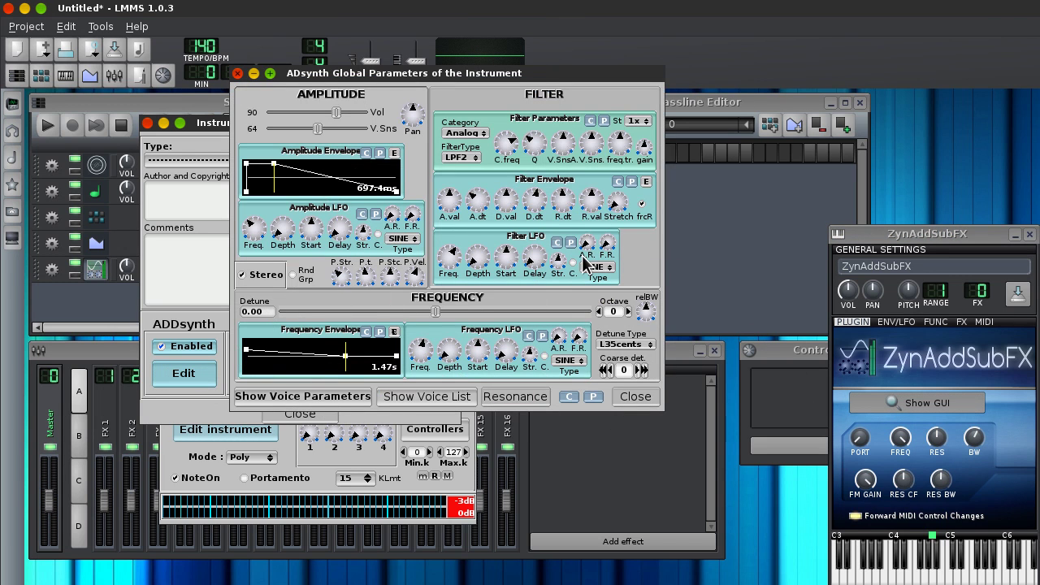
{"action": "left_click", "coordinate": [325, 398]}
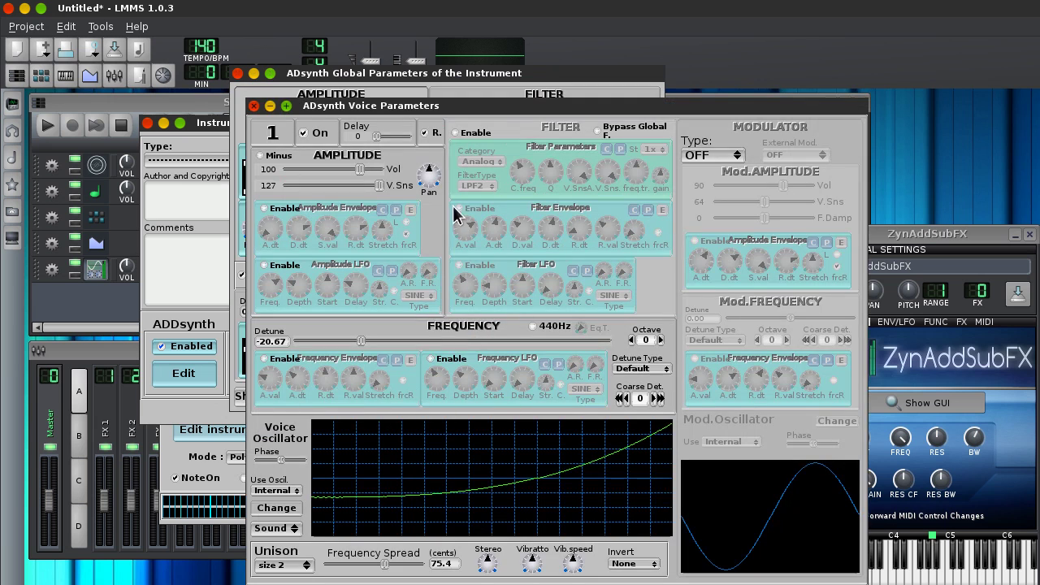
{"action": "left_click_drag", "start_coordinate": [451, 114], "coordinate": [410, 48]}
- Step through voices 1 to 7 and back to voice 1, then close the ZynAddSubFX windows
{"action": "left_click", "coordinate": [303, 534]}
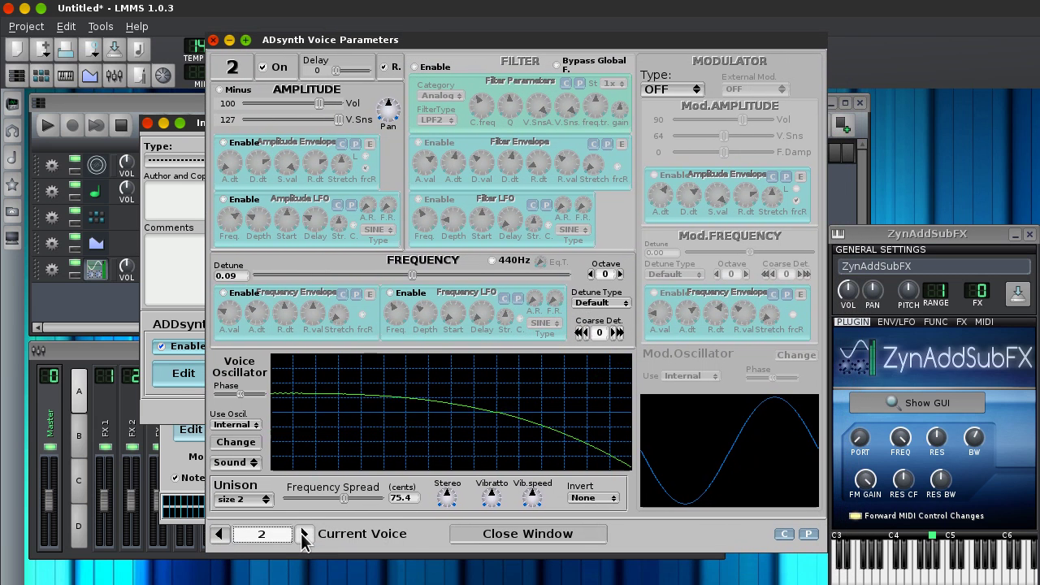
{"action": "left_click", "coordinate": [304, 534]}
{"action": "left_click", "coordinate": [304, 534]}
{"action": "left_click", "coordinate": [304, 534]}
{"action": "left_click", "coordinate": [304, 534]}
{"action": "left_click", "coordinate": [304, 533]}
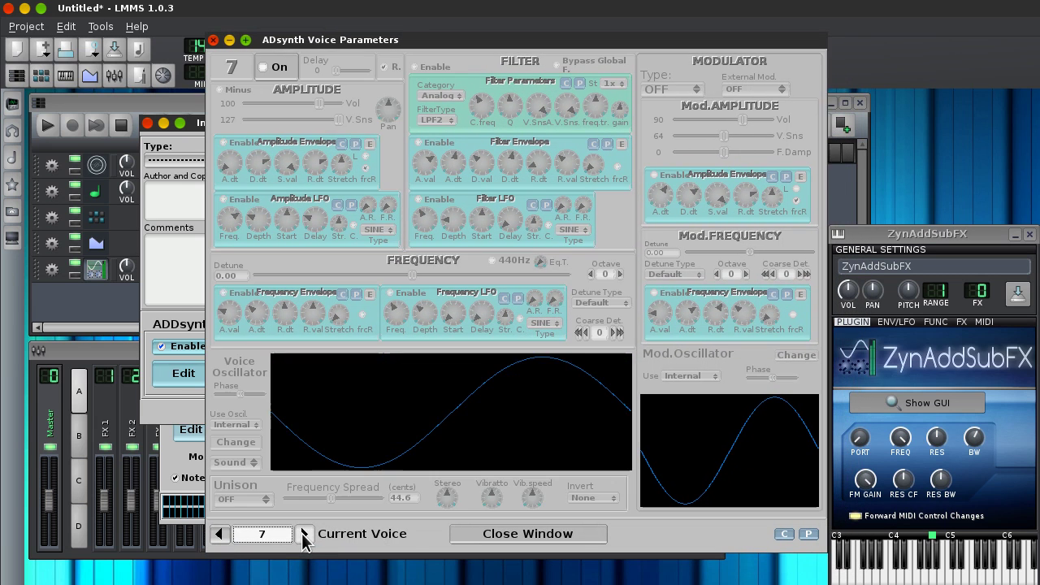
{"action": "left_click", "coordinate": [221, 528]}
{"action": "left_click", "coordinate": [221, 528]}
{"action": "left_click", "coordinate": [221, 528]}
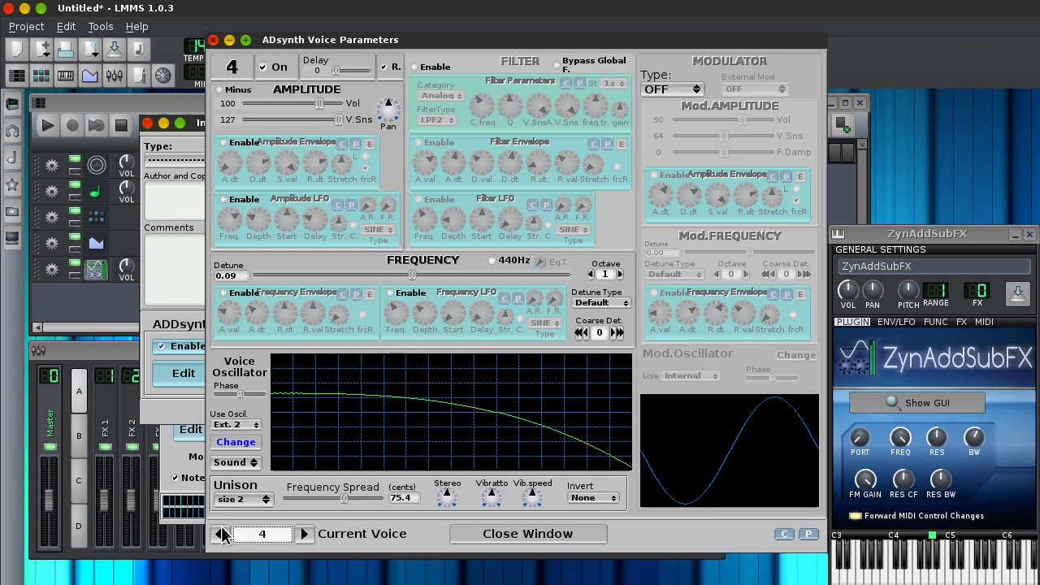
{"action": "left_click", "coordinate": [221, 528]}
{"action": "left_click", "coordinate": [221, 528]}
{"action": "left_click", "coordinate": [221, 528]}
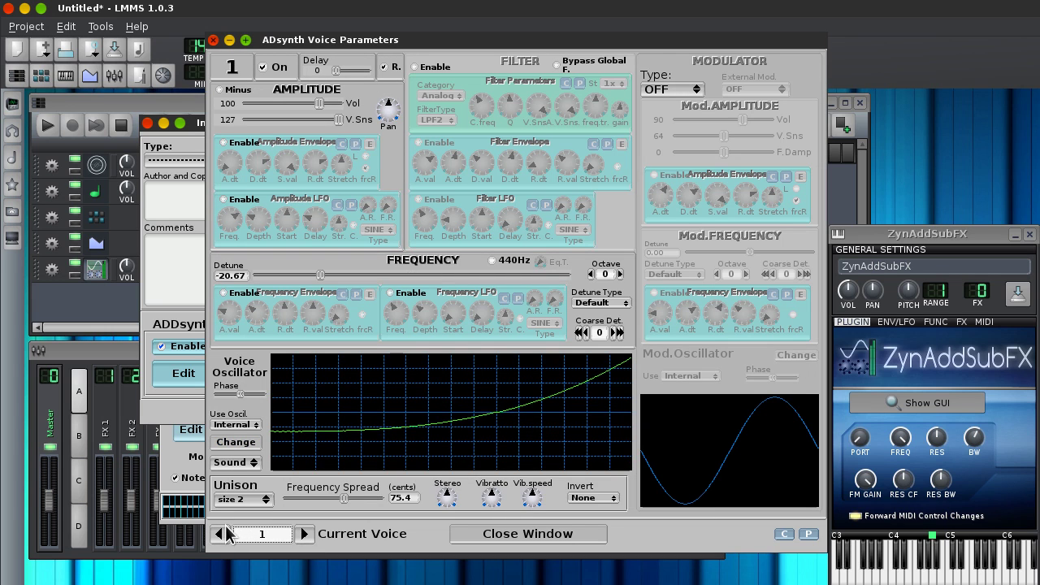
{"action": "left_click", "coordinate": [902, 402]}
- Check the ENV/LFO and FX tabs, enable looping, play the song, and sweep FREQ from 3 to about 107
{"action": "left_click", "coordinate": [896, 321]}
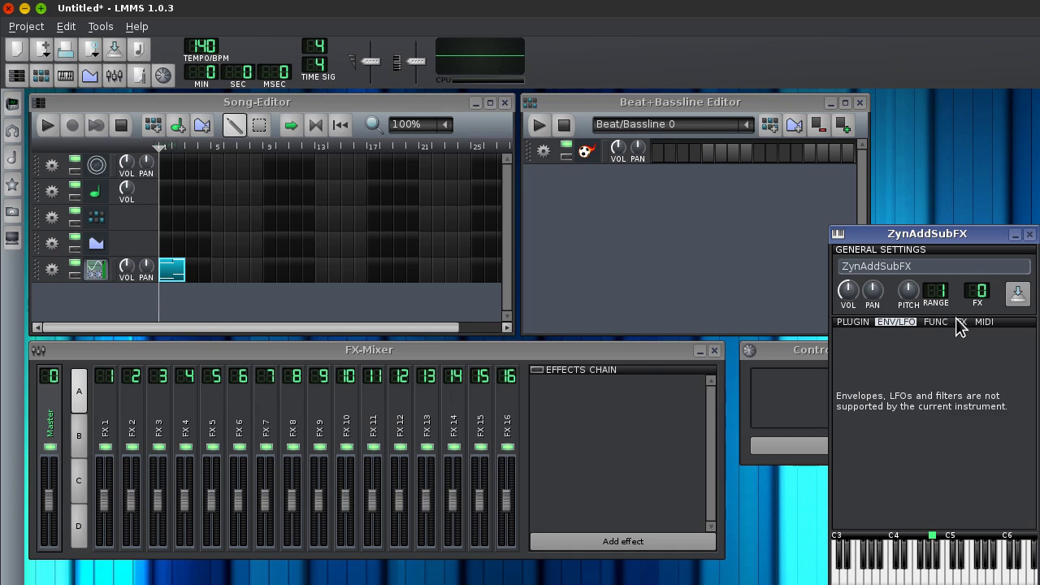
{"action": "left_click", "coordinate": [960, 321]}
{"action": "left_click", "coordinate": [846, 322]}
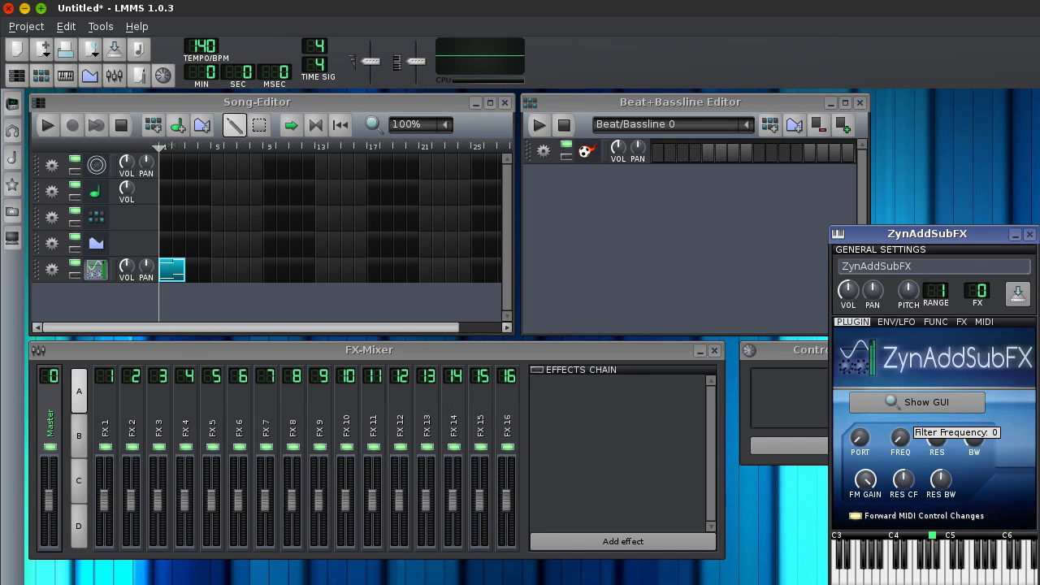
{"action": "left_click", "coordinate": [316, 124]}
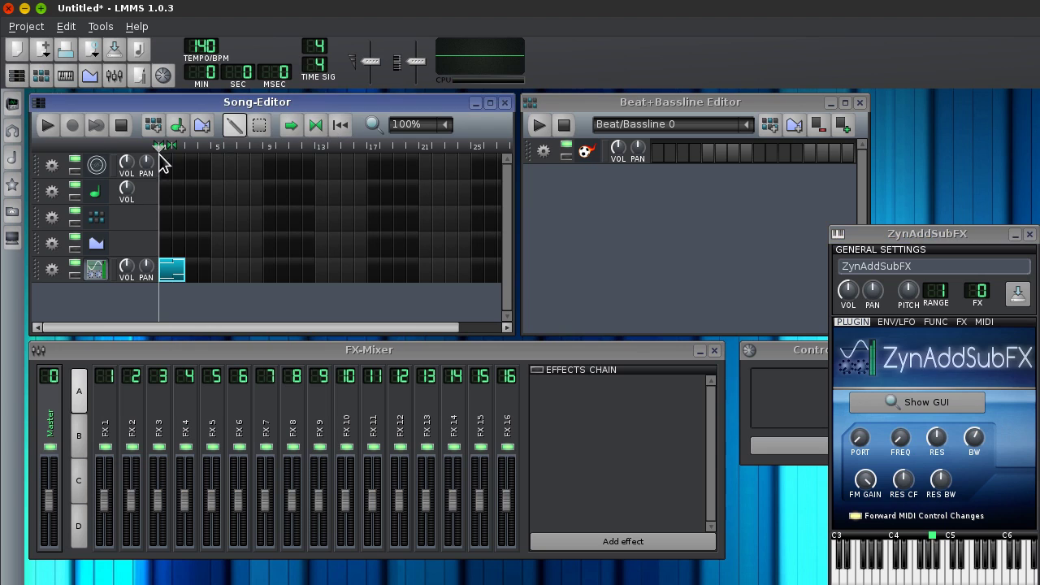
{"action": "left_click", "coordinate": [47, 124]}
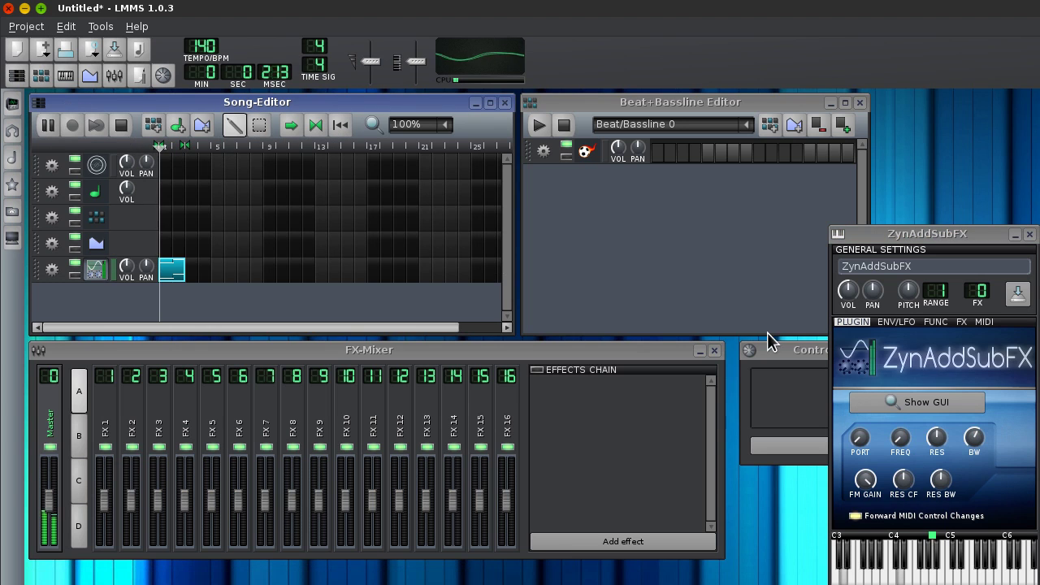
{"action": "left_click_drag", "start_coordinate": [902, 439], "coordinate": [902, 364]}
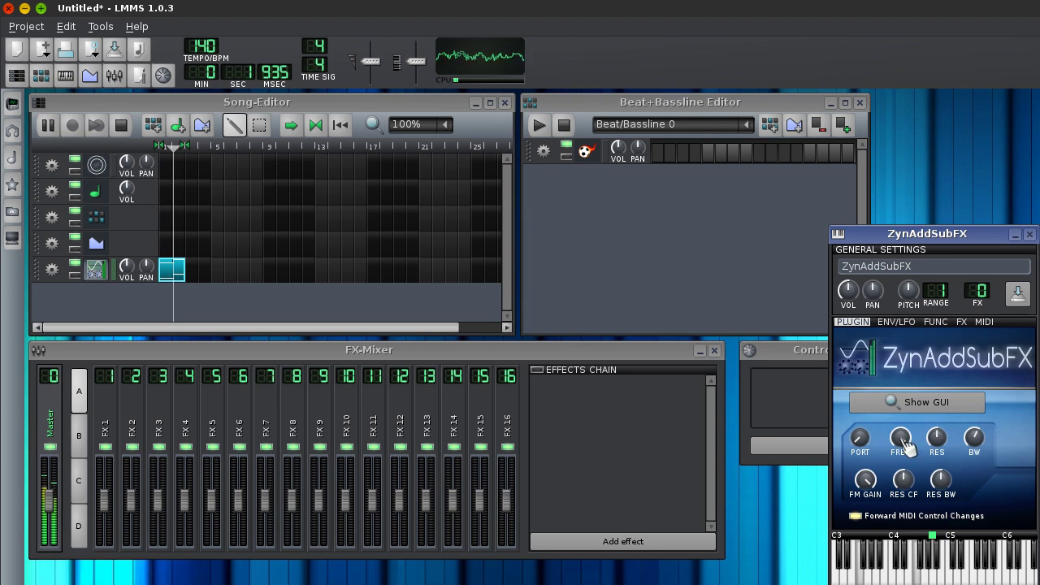
- Stop playback, open the global filter envelope editor and switch it to FreeMode
{"action": "left_click", "coordinate": [121, 124]}
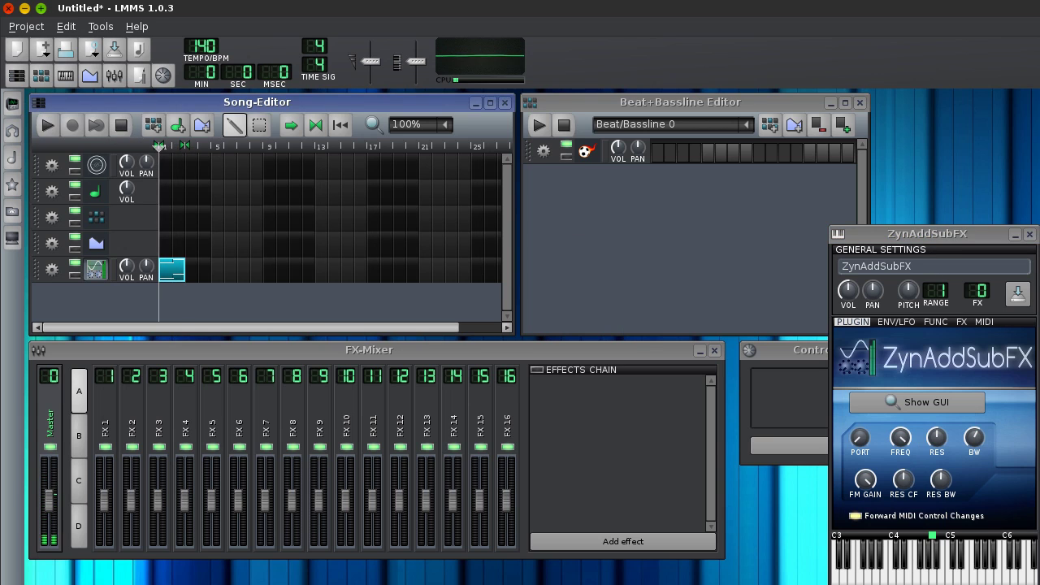
{"action": "left_click", "coordinate": [942, 404]}
{"action": "left_click", "coordinate": [294, 397]}
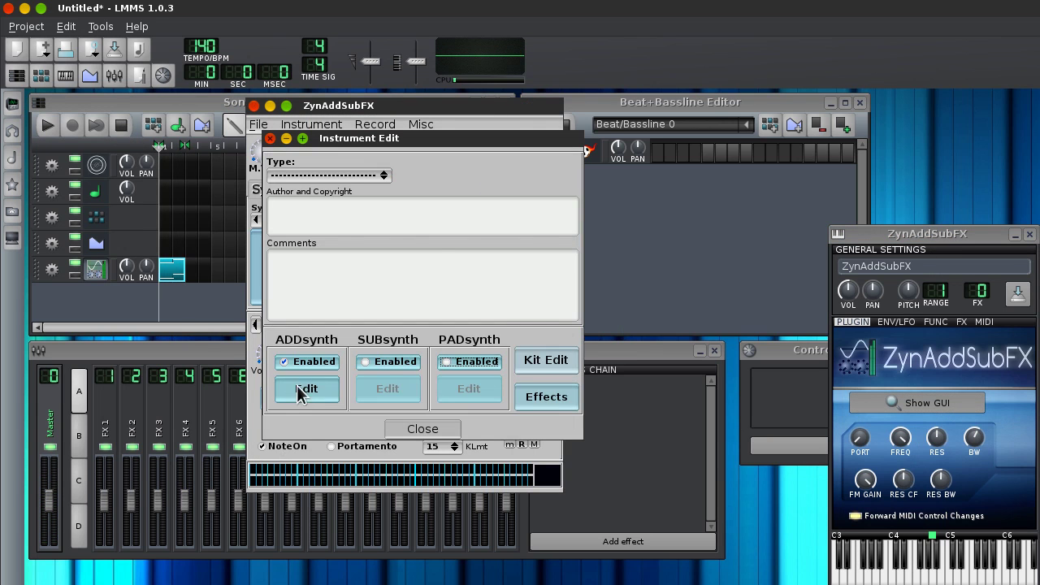
{"action": "left_click", "coordinate": [298, 390]}
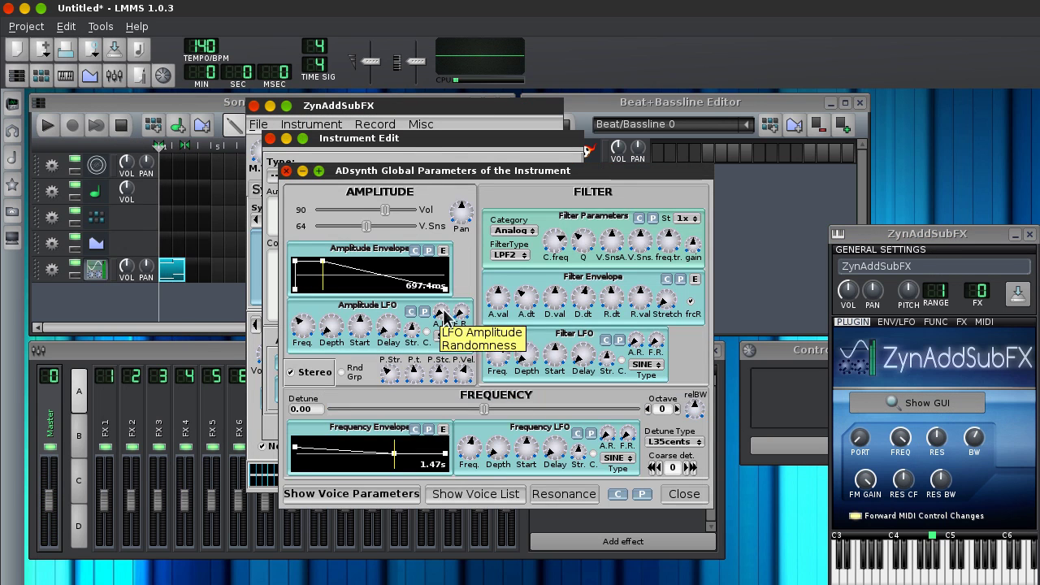
{"action": "left_click", "coordinate": [695, 280]}
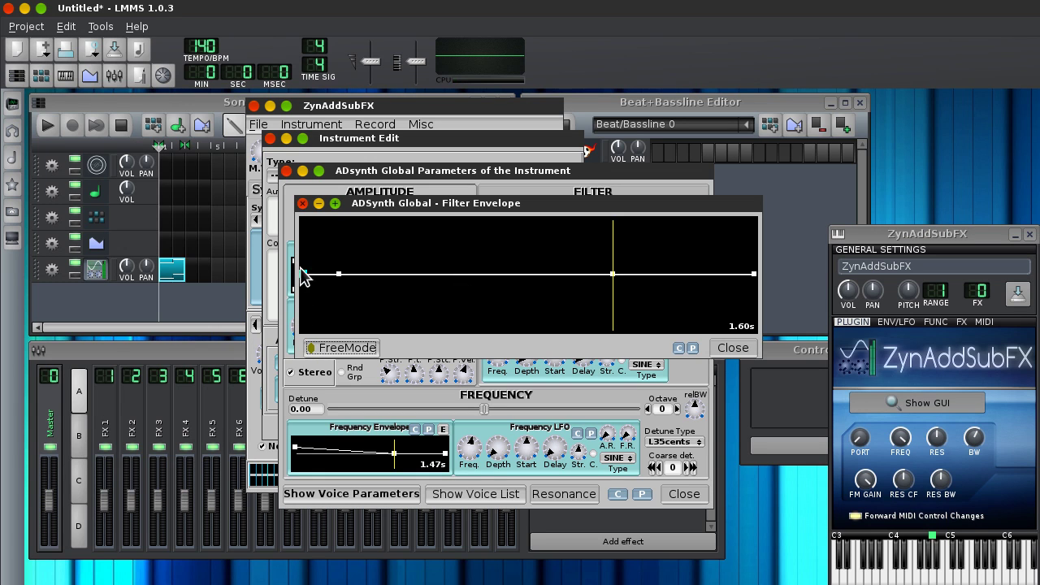
{"action": "left_click", "coordinate": [322, 350]}
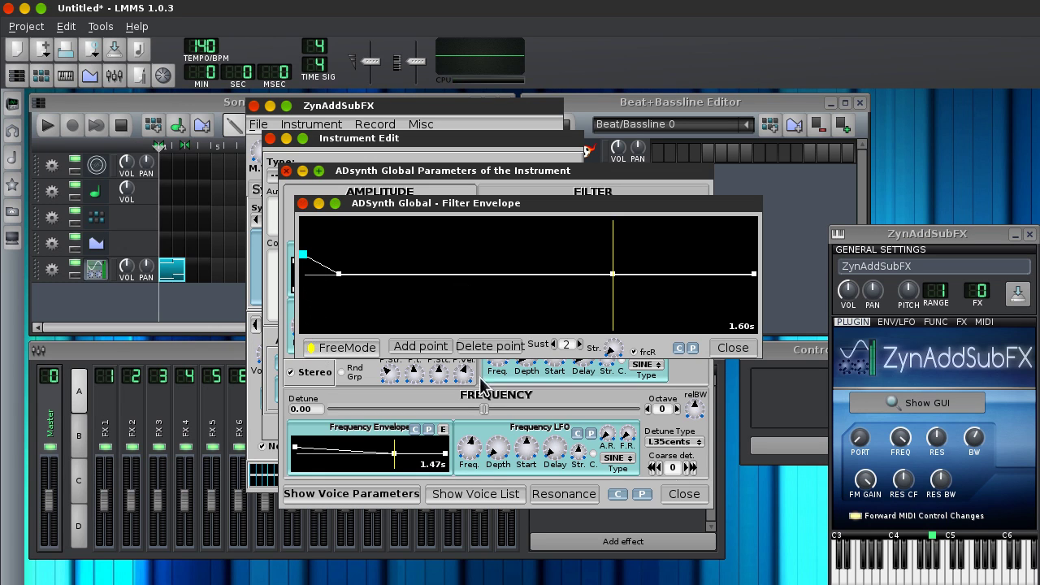
- Close the ZynAddSubFX windows and audition the free-mode filter envelope with a note and the song
{"action": "left_click", "coordinate": [916, 402]}
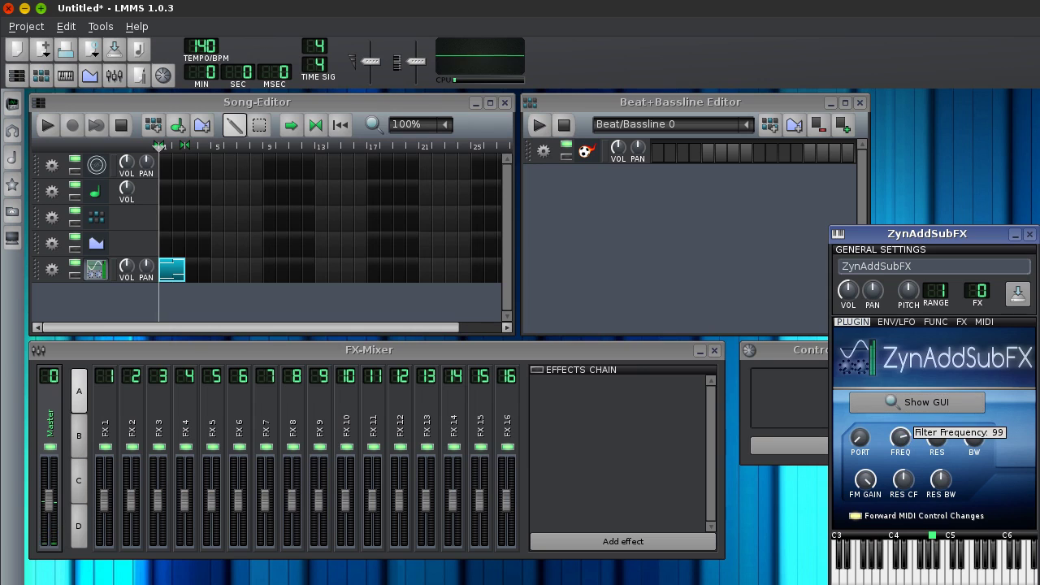
{"action": "left_click", "coordinate": [927, 549]}
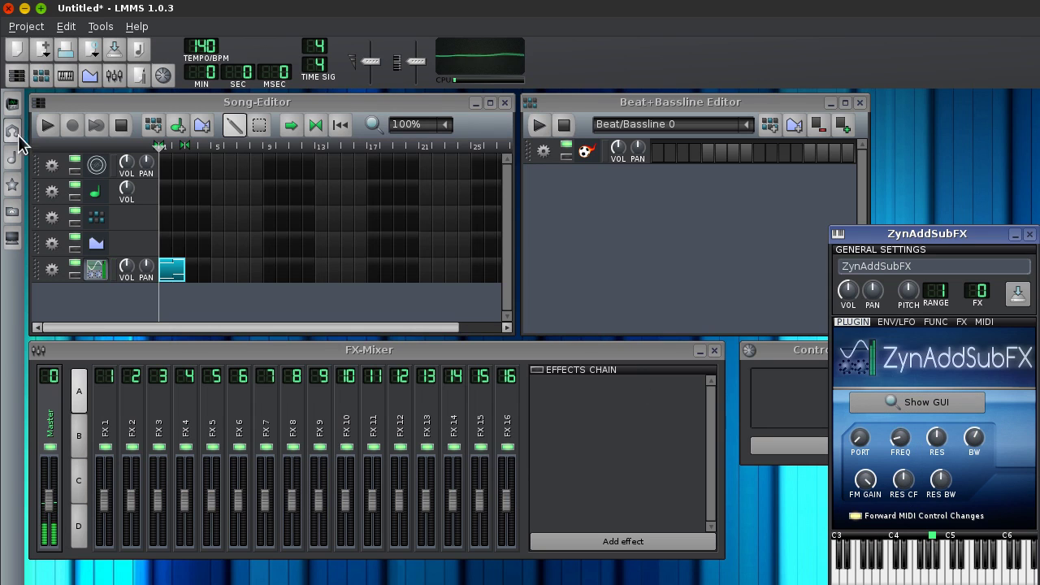
{"action": "left_click", "coordinate": [50, 126]}
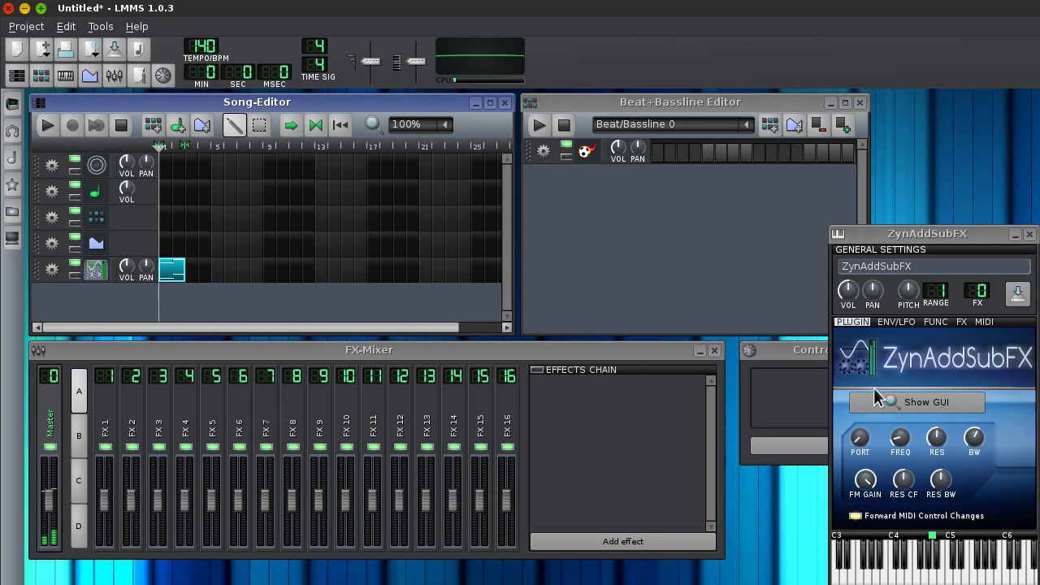
{"action": "left_click", "coordinate": [939, 409]}
- Reopen the filter envelope, turn FreeMode off and confirm, then close all ZynAddSubFX editors
{"action": "left_click", "coordinate": [348, 494]}
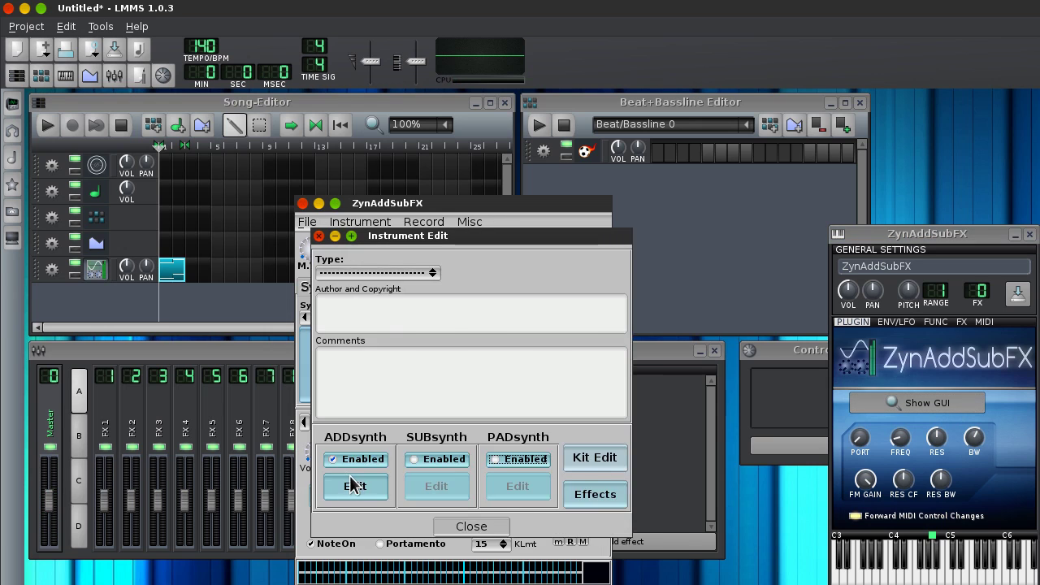
{"action": "left_click", "coordinate": [354, 485]}
{"action": "left_click", "coordinate": [741, 377]}
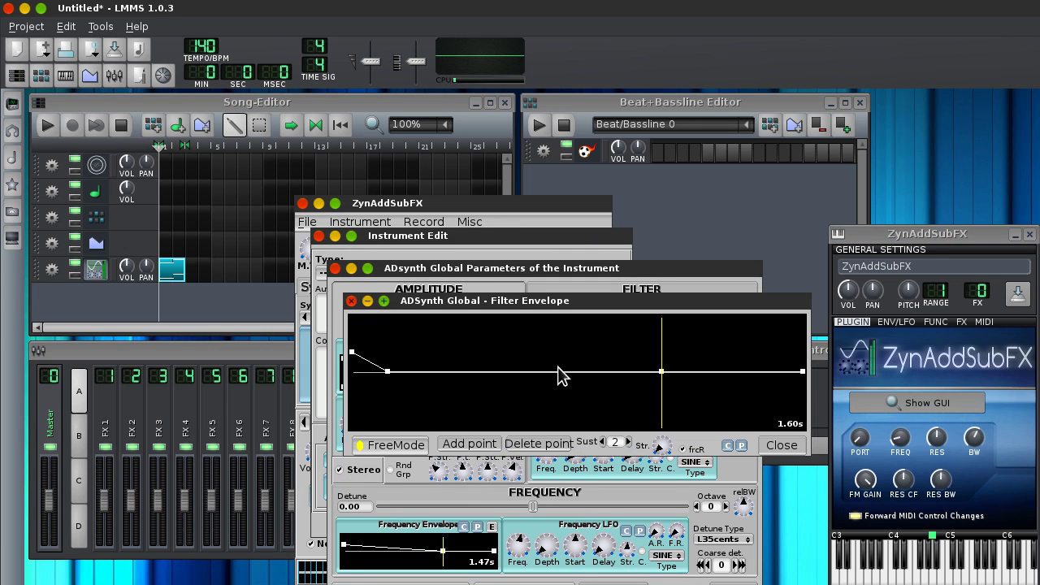
{"action": "left_click", "coordinate": [398, 436]}
{"action": "left_click", "coordinate": [354, 451]}
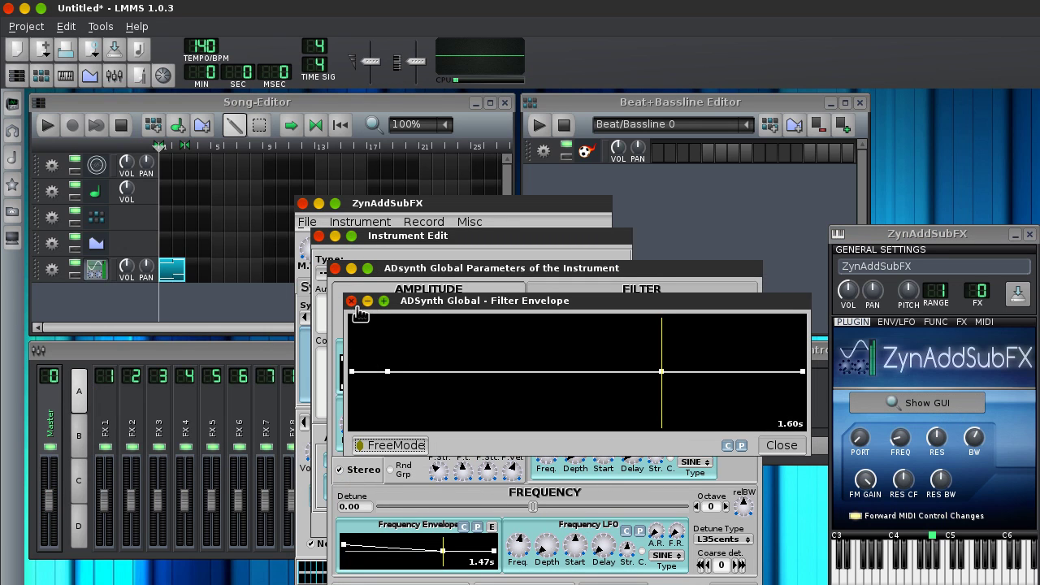
{"action": "left_click", "coordinate": [353, 302]}
{"action": "left_click", "coordinate": [878, 402]}
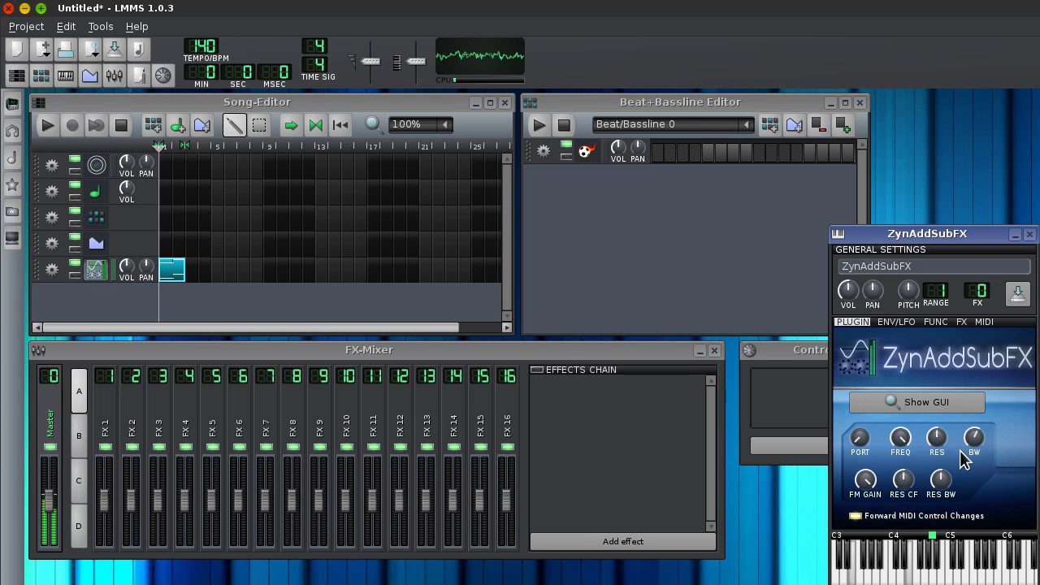
{"action": "left_click", "coordinate": [126, 127]}
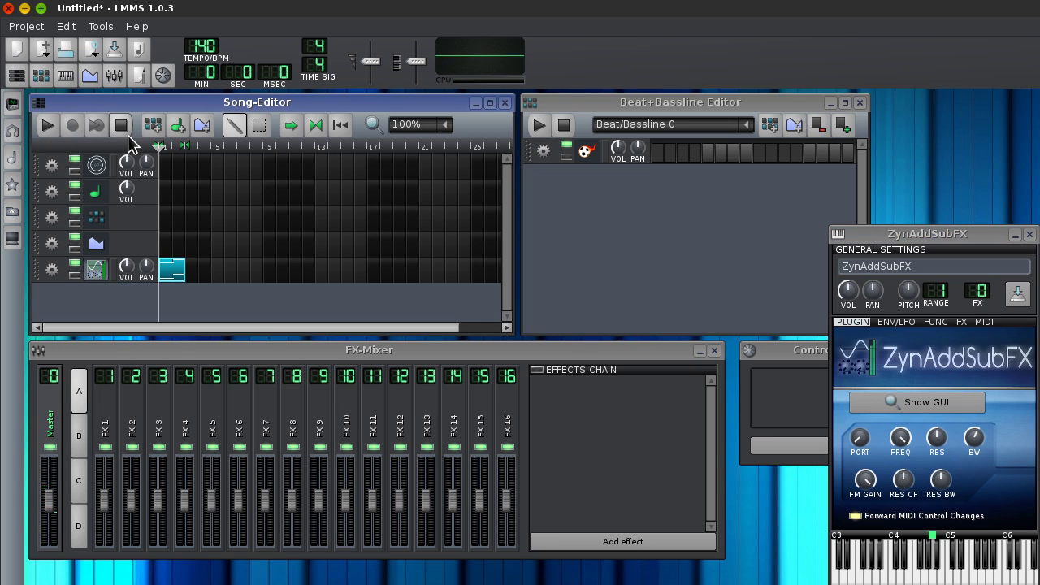